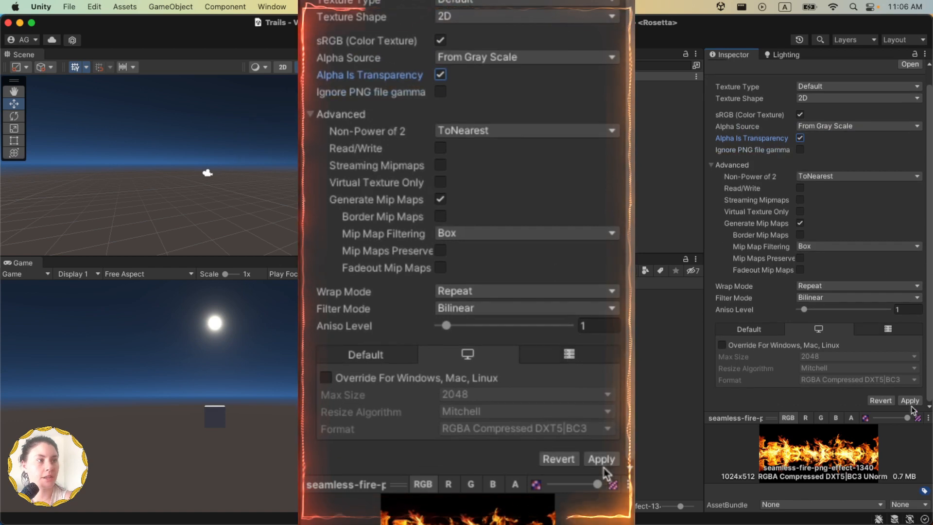
Apply the import settings of the seamless fire texture
click(904, 411)
Add a particle system to the Trails scene and name it FlameThrower_Simple
right_click(495, 138)
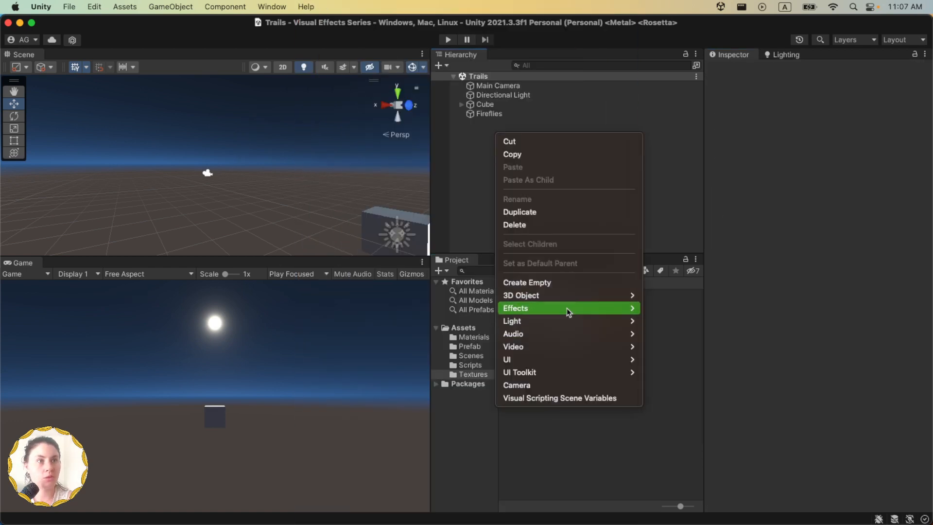
mouse_move(568, 313)
click(698, 312)
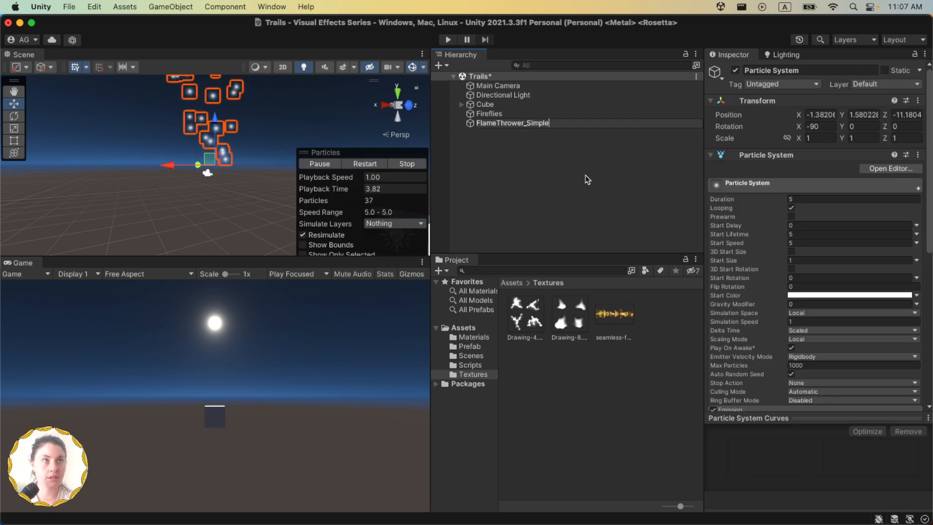
key(Return)
Create a new material named Flamethrower_mat in the Materials folder
click(468, 338)
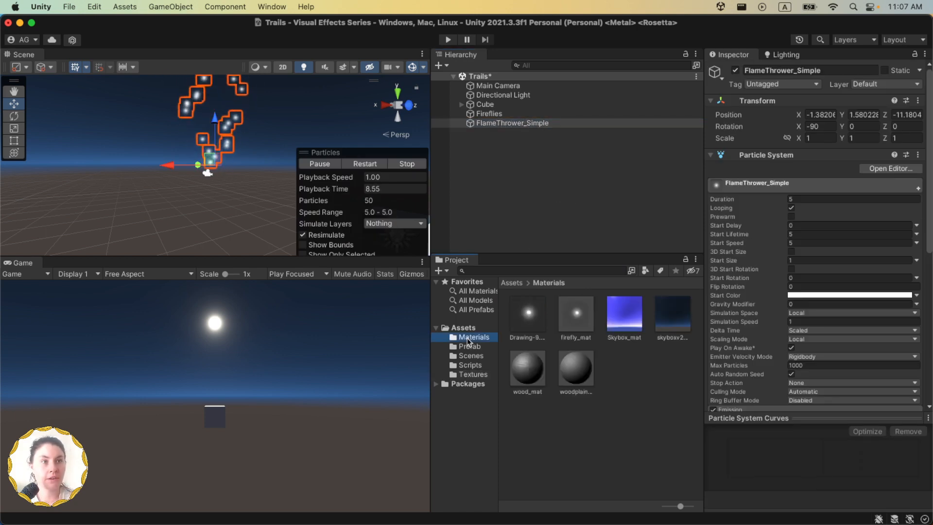
right_click(629, 359)
mouse_move(677, 199)
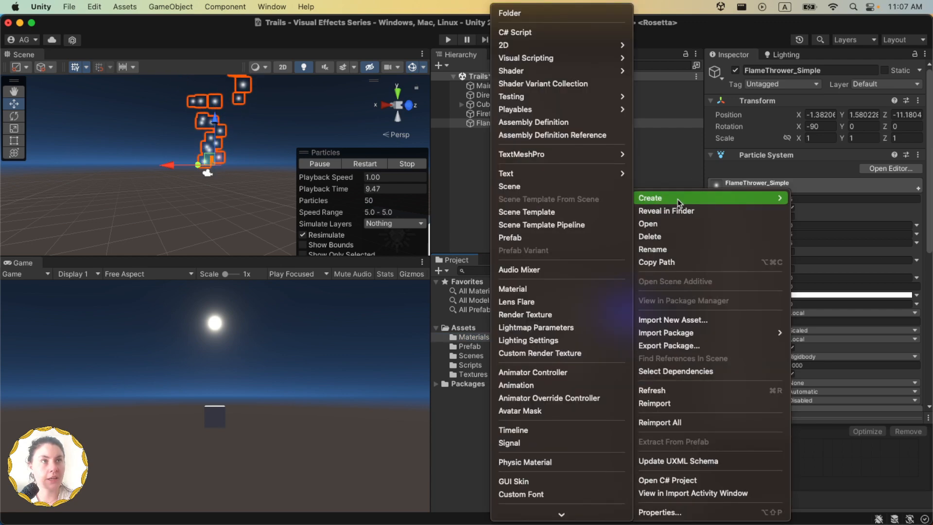
click(548, 288)
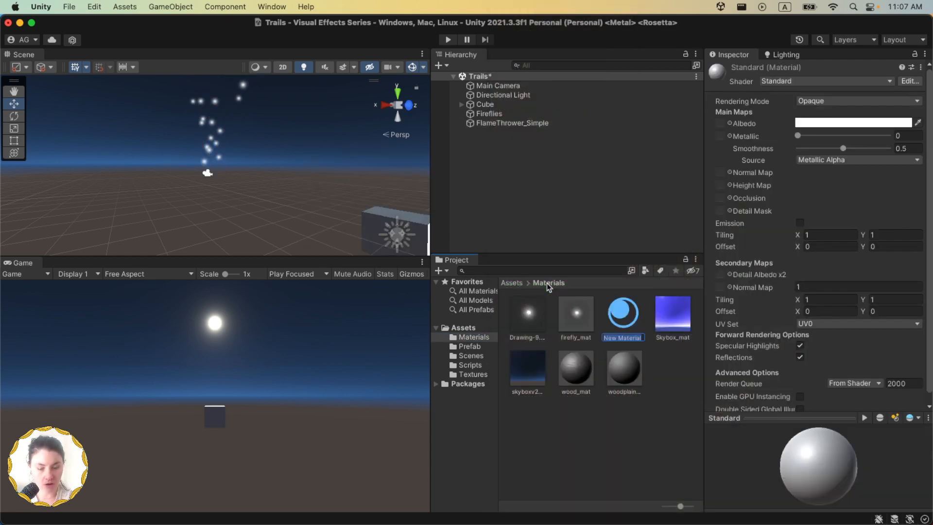
text(Flamethrower_mat)
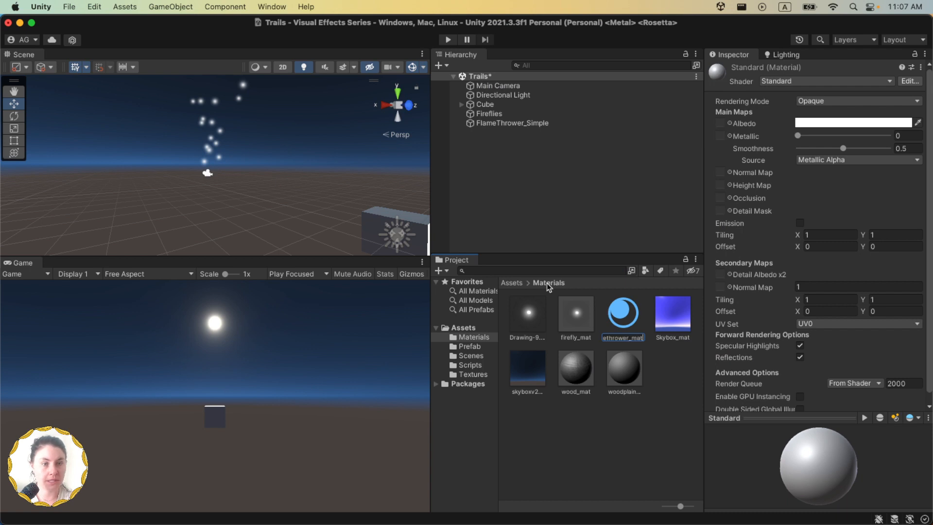
key(Return)
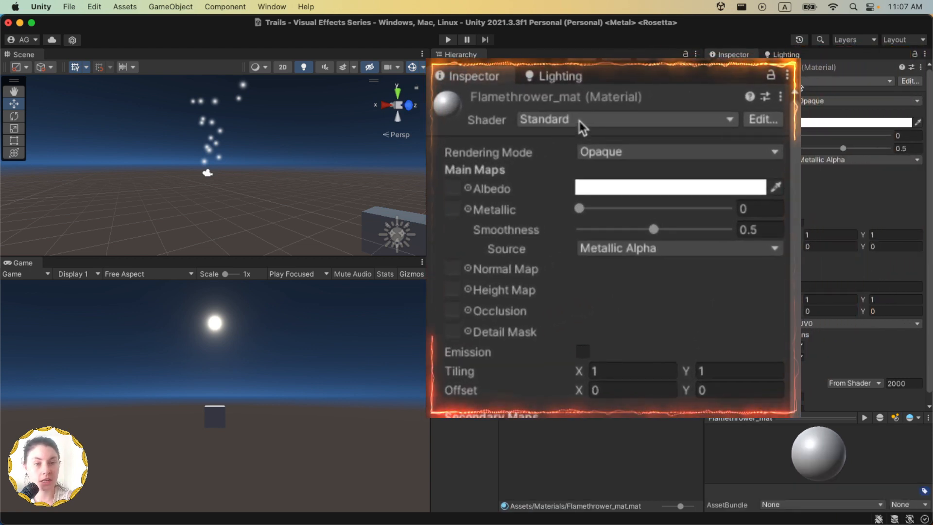
Change the shader of Flamethrower_mat to Legacy Shaders/Particles/Additive
click(601, 124)
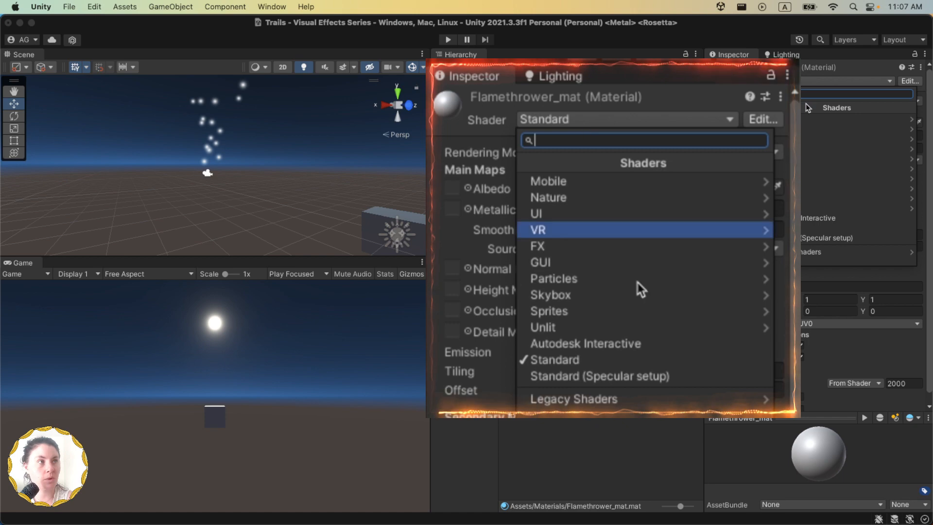
click(573, 400)
click(806, 208)
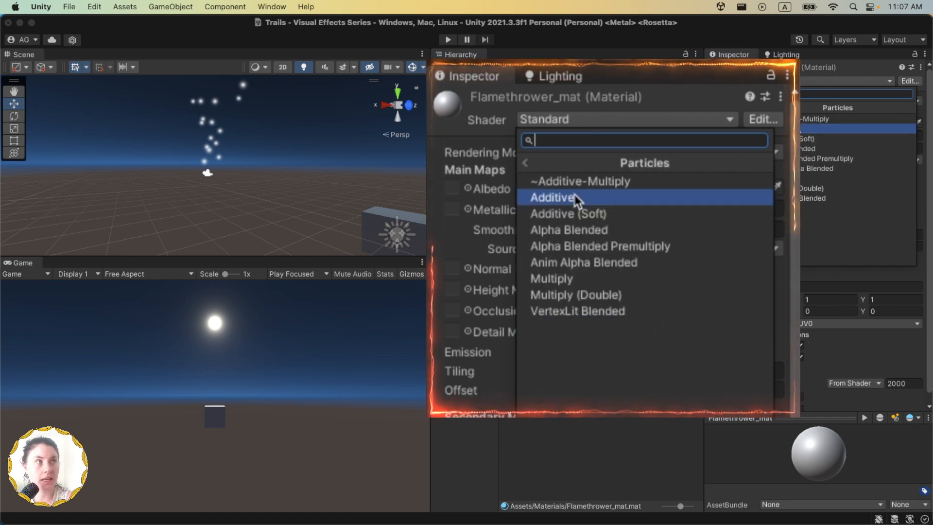
click(794, 131)
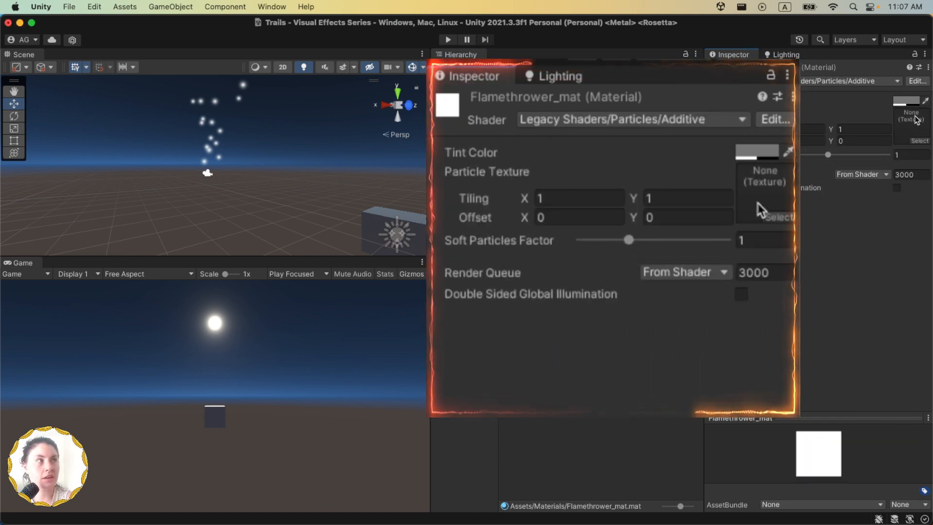
Search the textures for "fire" and assign the seamless fire image as the particle texture of Flamethrower_mat
click(920, 146)
text(f)
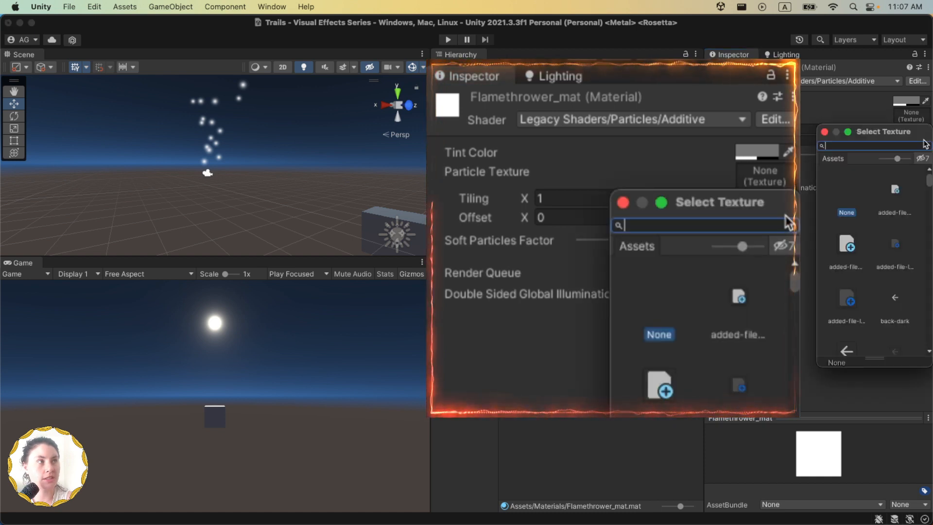
text(ire)
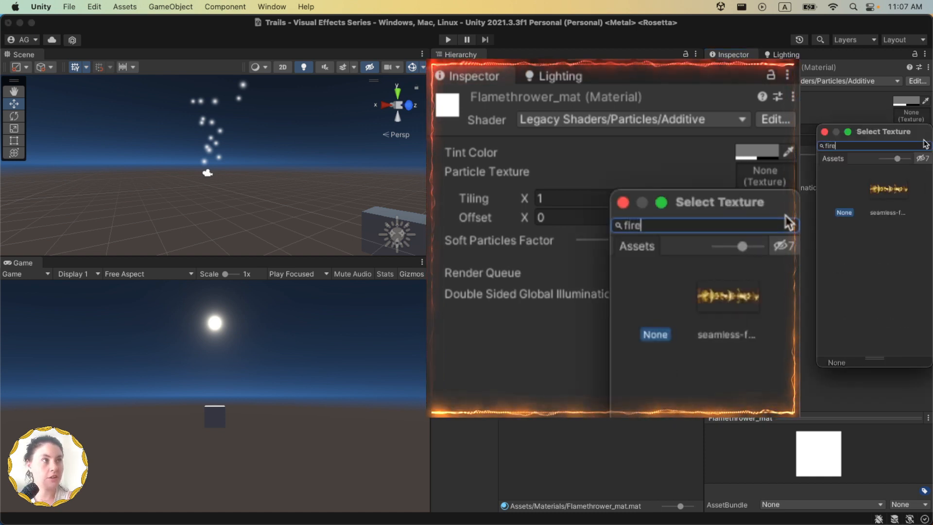
click(896, 199)
click(824, 131)
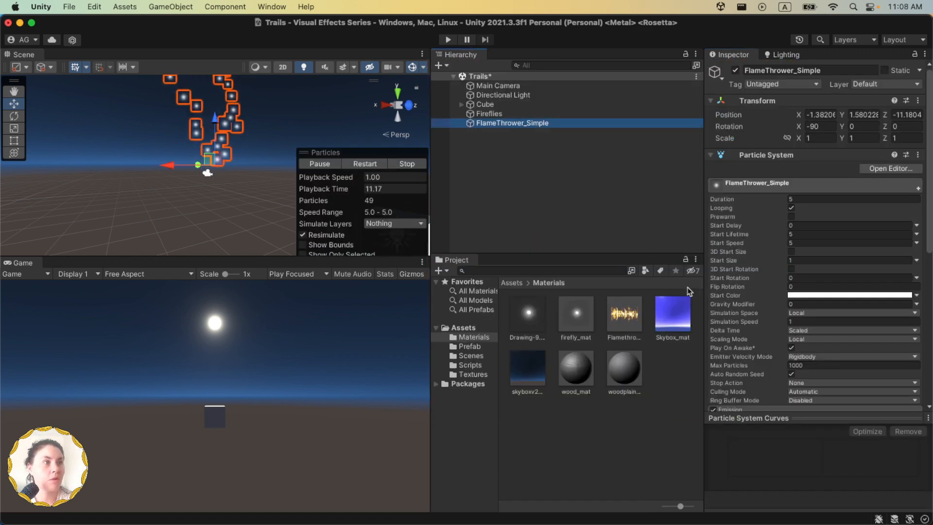
Assign Flamethrower_mat to the FlameThrower_Simple particle system
click(633, 323)
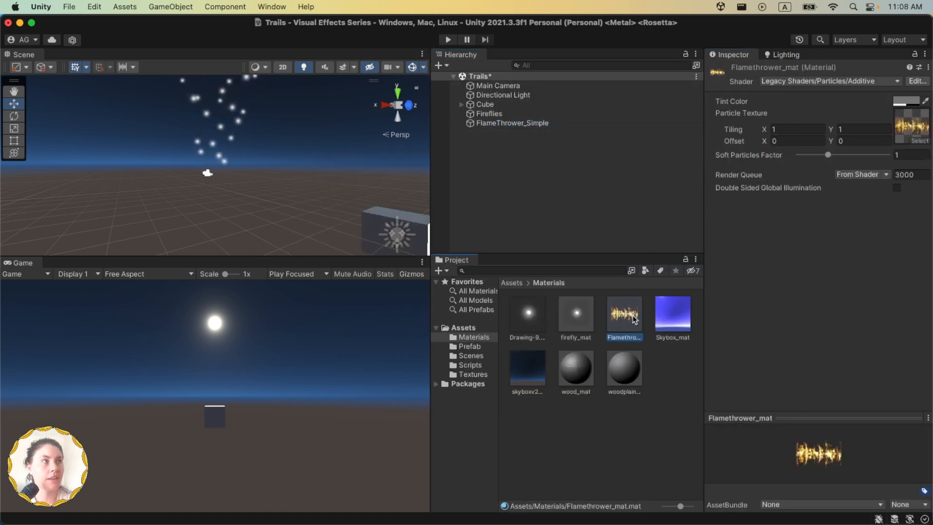
click(501, 124)
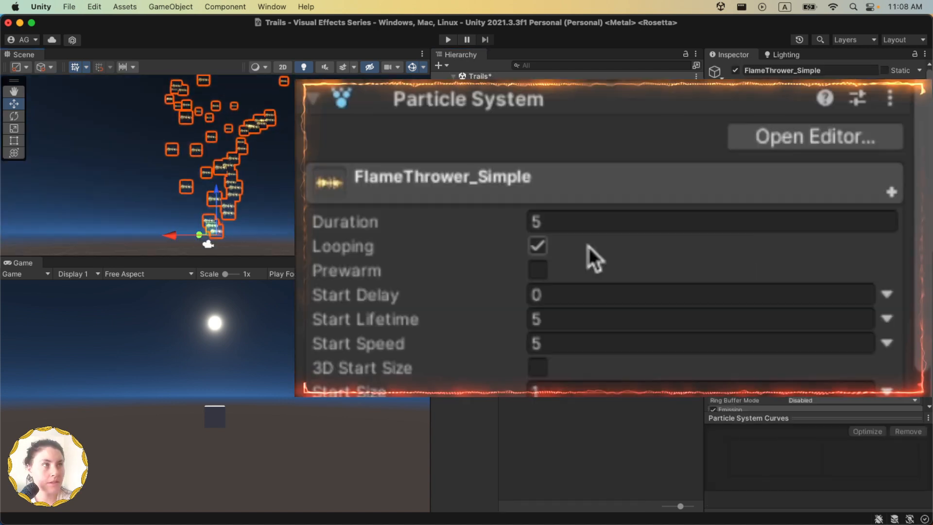
Set the Duration of the FlameThrower_Simple particle system to 3 and its Start Lifetime to 1.5
click(578, 225)
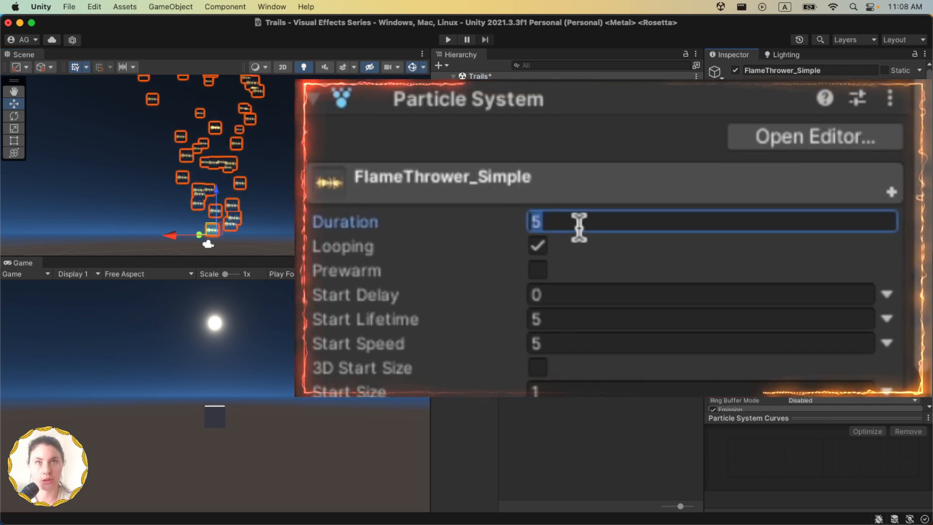
text(3)
click(583, 316)
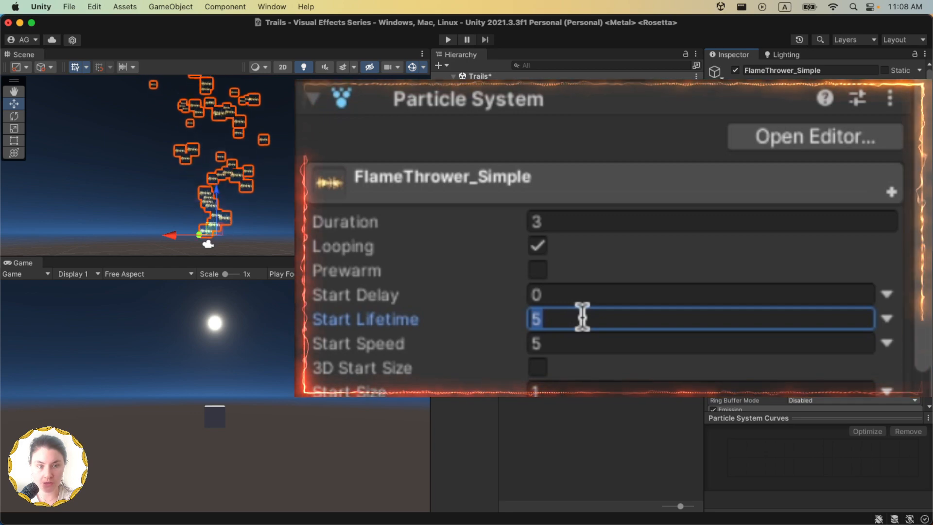
text(1.3)
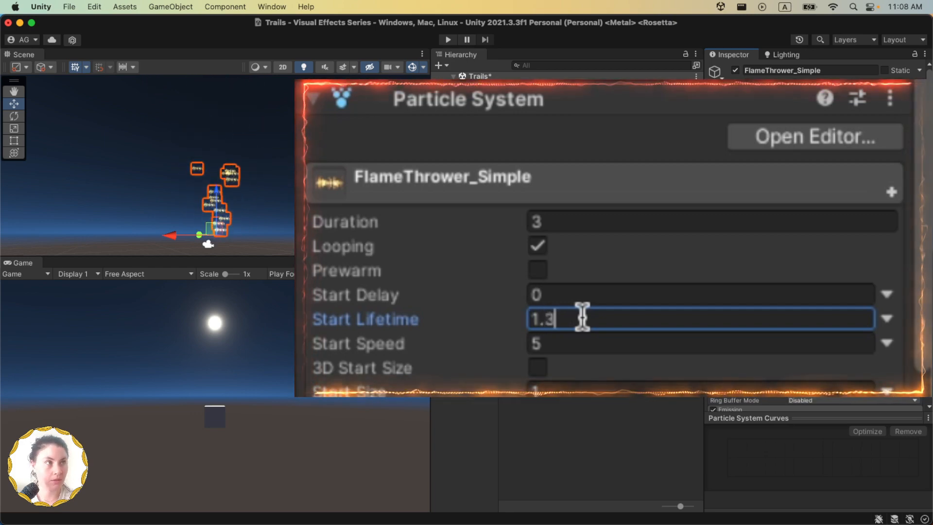
key(BackSpace)
text(5)
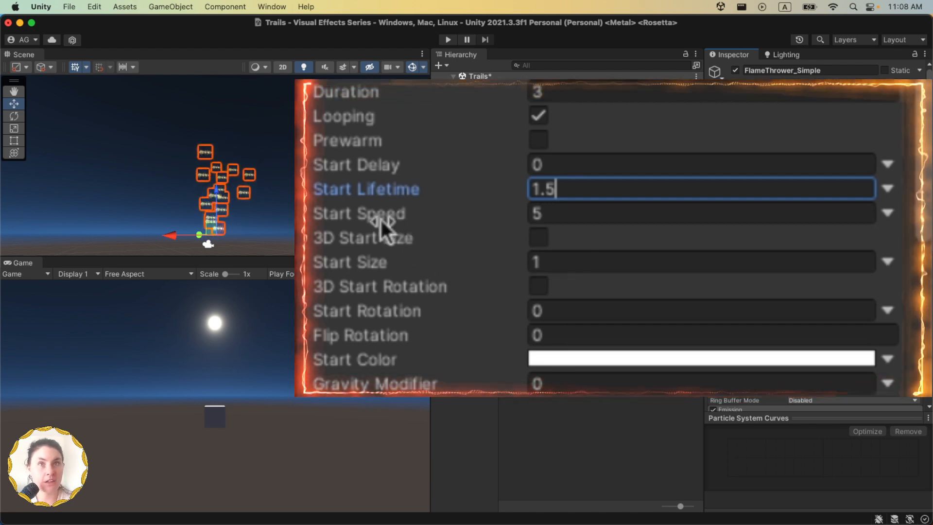
Make the particles' Start Speed Random Between Two Constants, with values 35 and 50
click(887, 212)
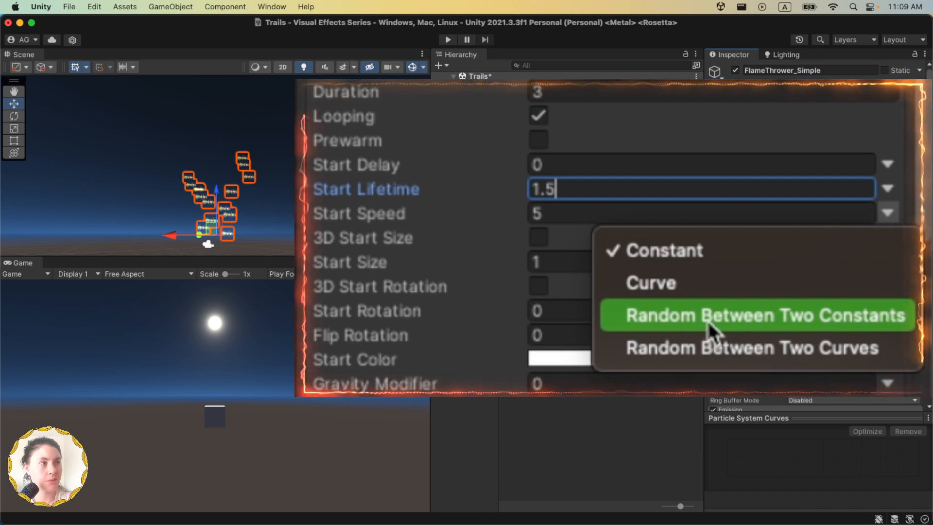
click(765, 318)
click(603, 212)
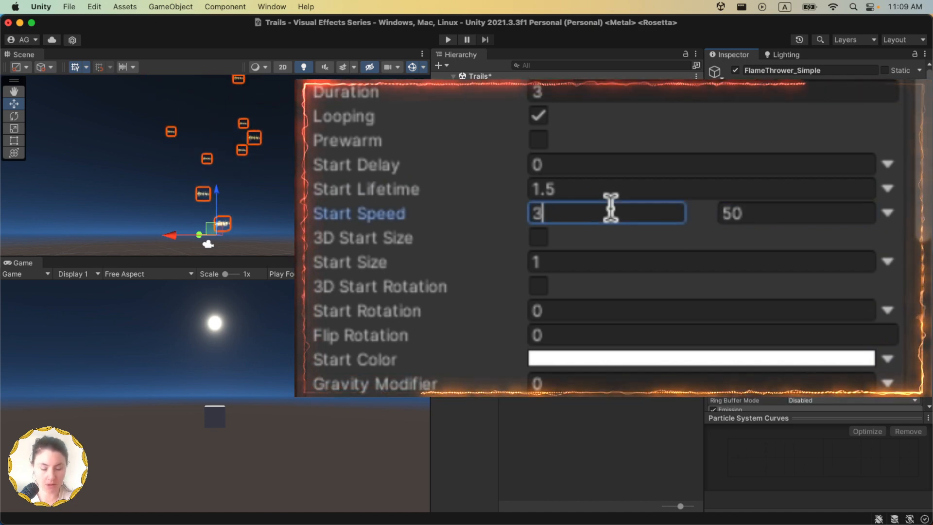
Make the particles' Start Size Random Between Two Constants, with values 8 and 10
scroll(510, 219, down, 2)
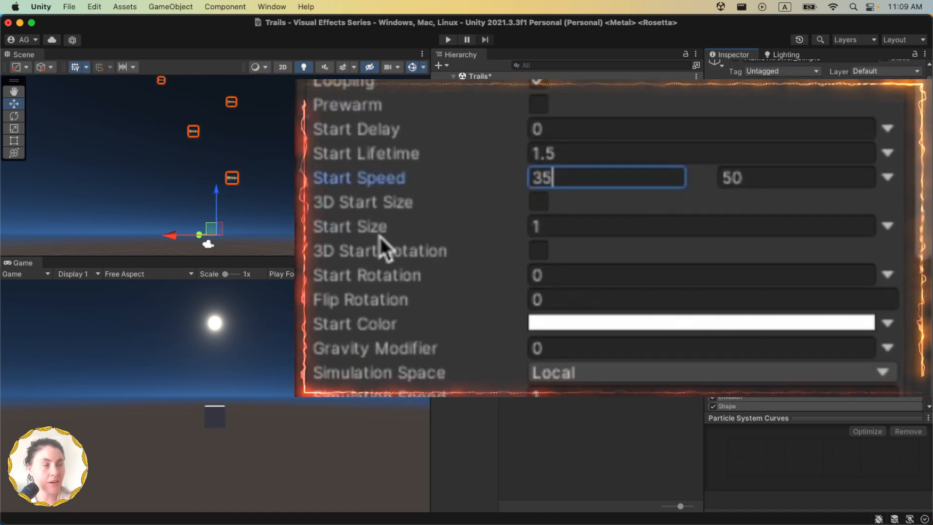
click(886, 226)
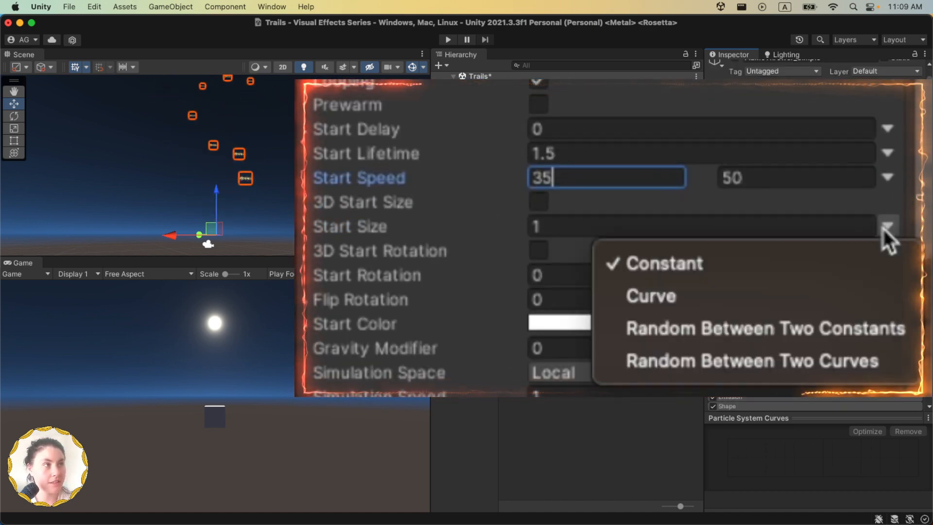
click(858, 330)
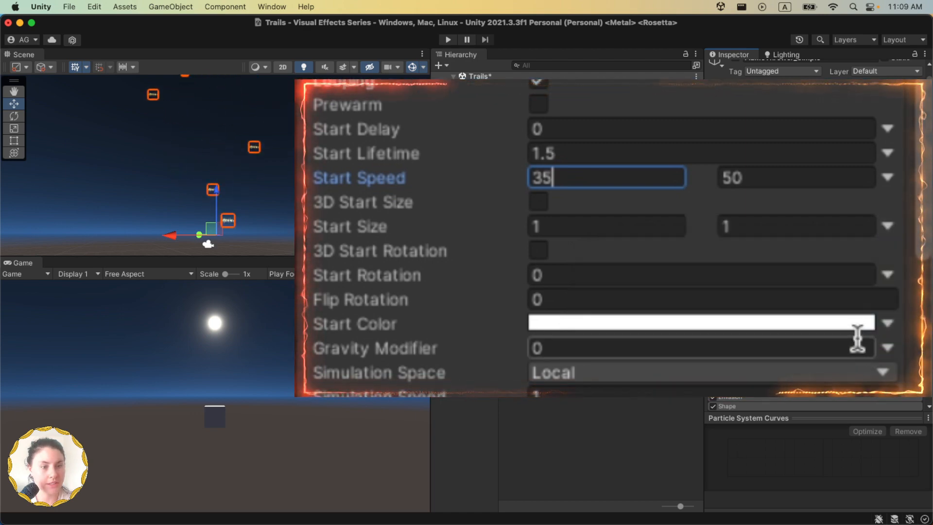
click(564, 226)
text(6)
key(Tab)
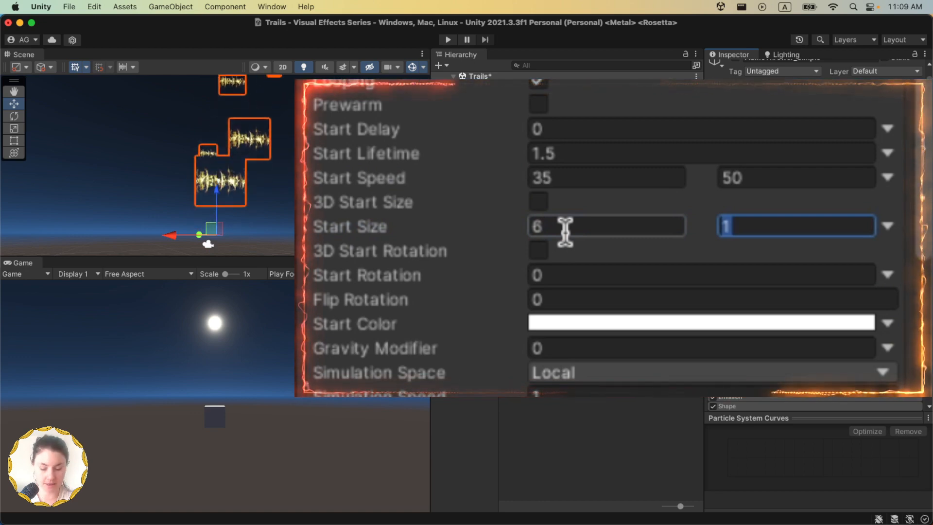
text(10)
click(571, 227)
text(8)
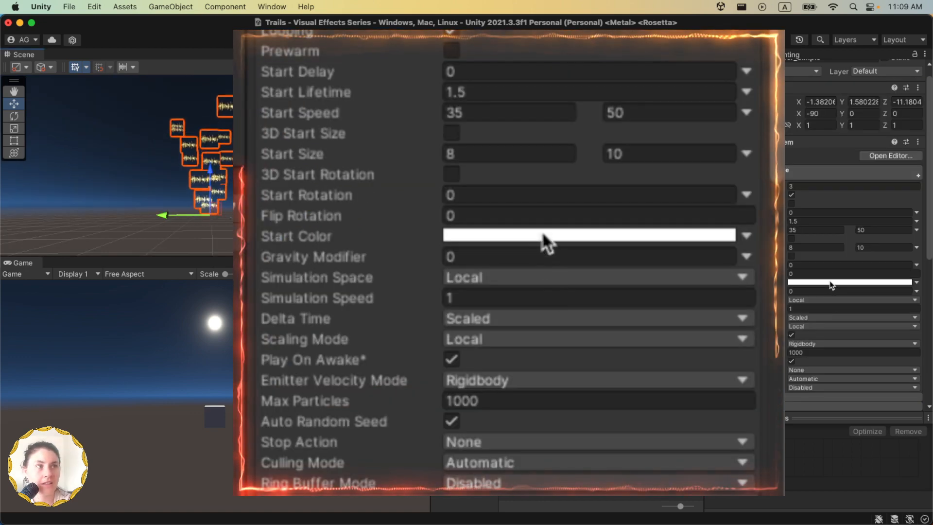
Change the particles' Start Color to a light gray, about C1BCBC
click(654, 324)
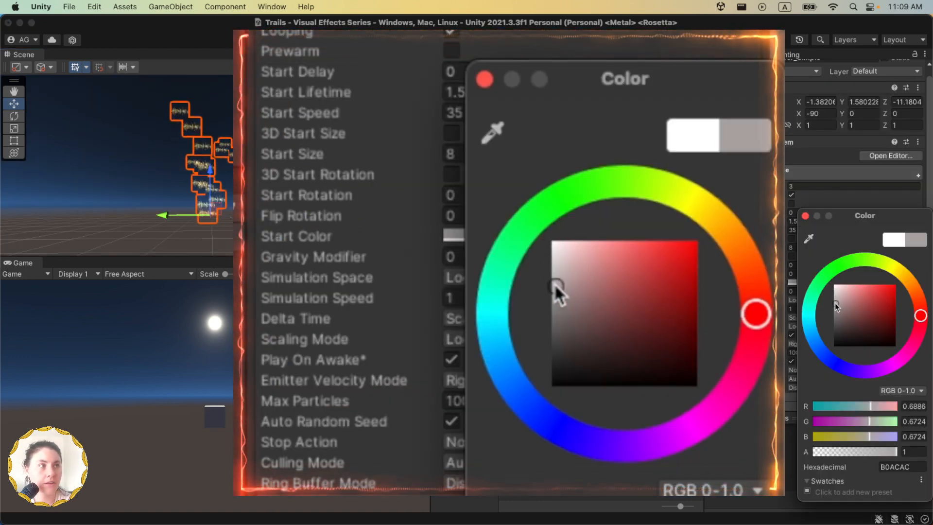
drag(836, 306, 835, 299)
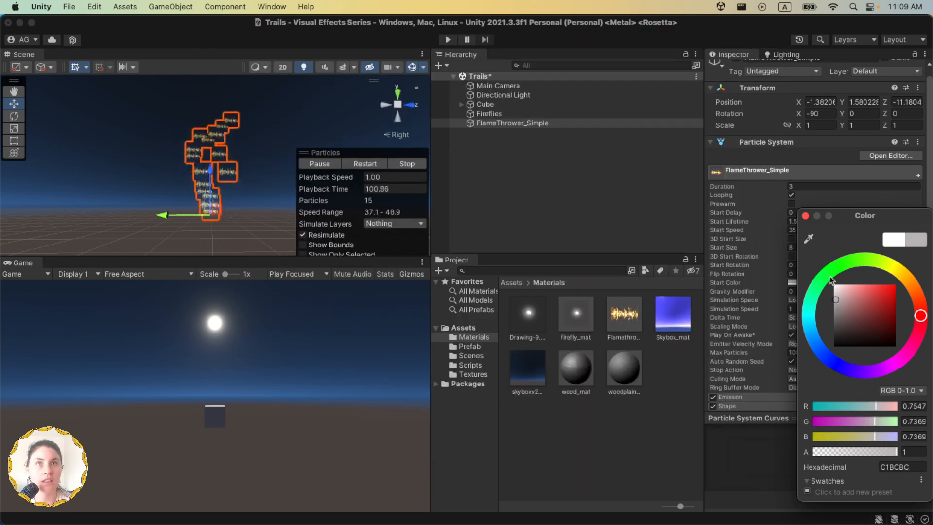
click(805, 215)
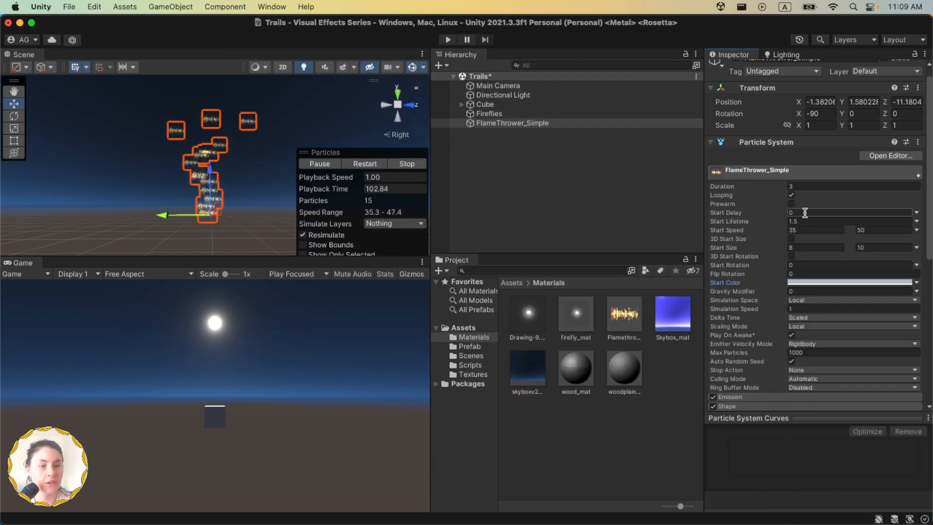
Try 300 as the Rate over Time in the Emission module, and settle on 250
scroll(802, 243, down, 5)
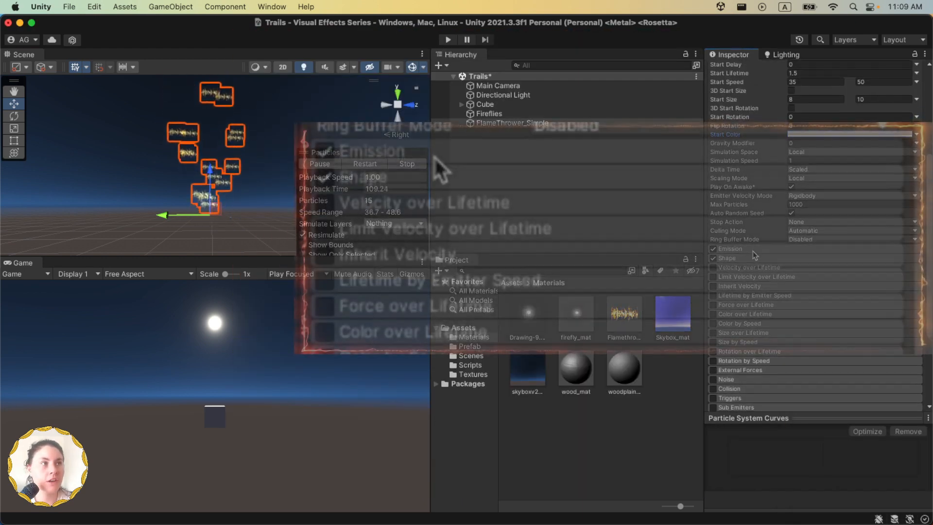
click(765, 251)
click(796, 262)
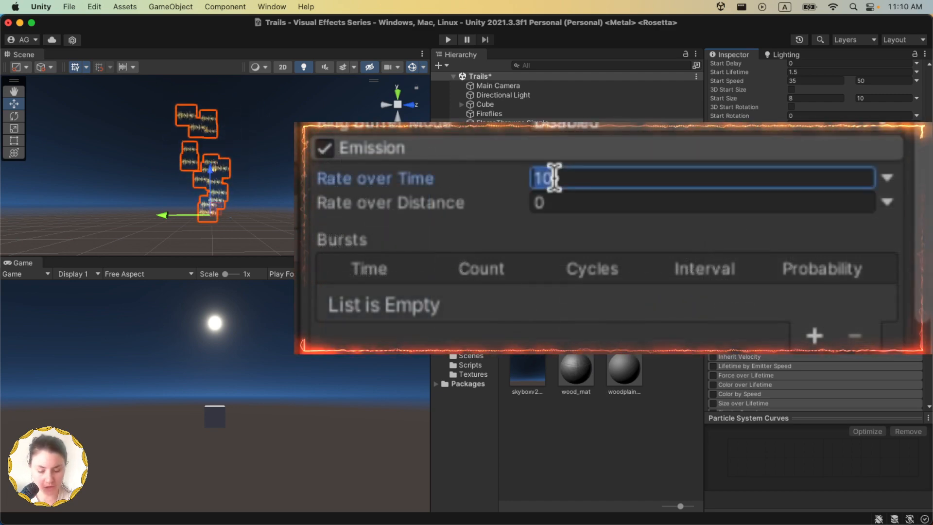
text(300)
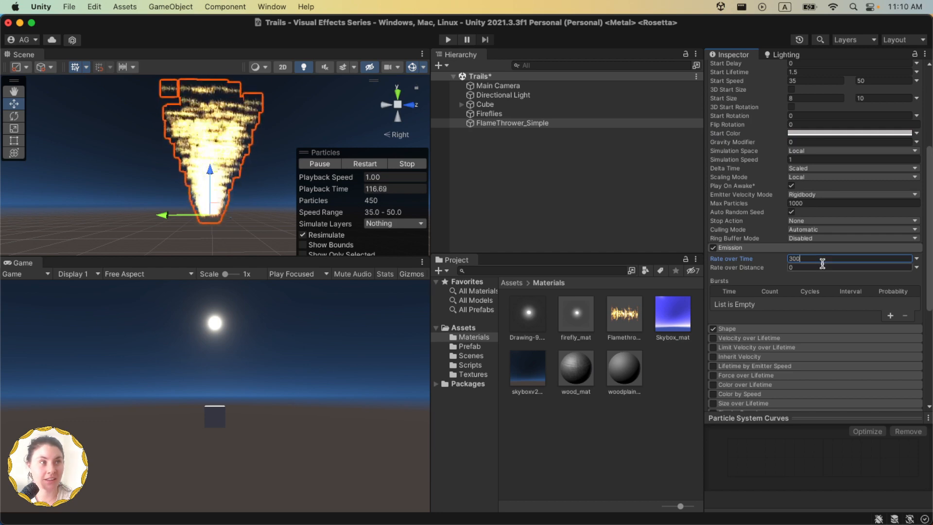
key(BackSpace)
key(BackSpace)
key(BackSpace)
text(200)
key(BackSpace)
key(BackSpace)
key(BackSpace)
text(500)
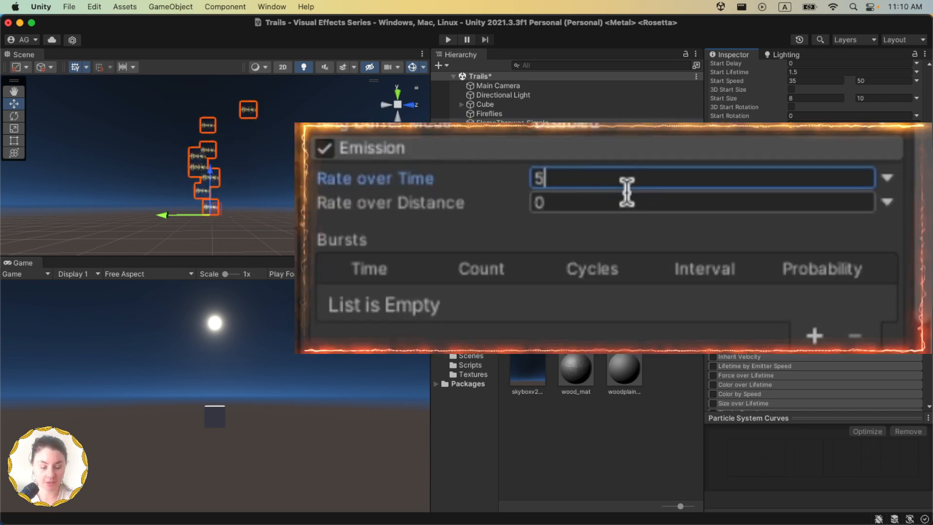
key(BackSpace)
key(BackSpace)
key(BackSpace)
text(250)
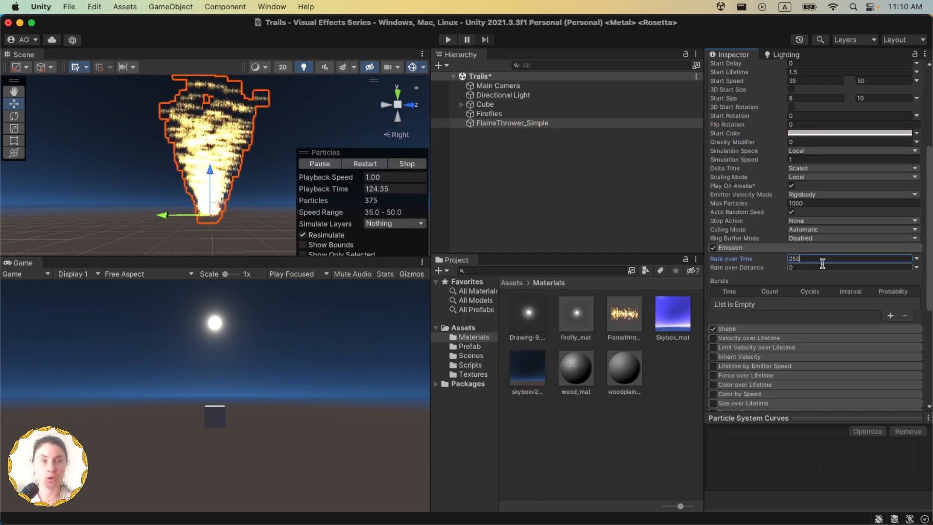
Narrow the emission cone in the Shape module to an Angle of 10 and a Radius of 0.1
click(755, 329)
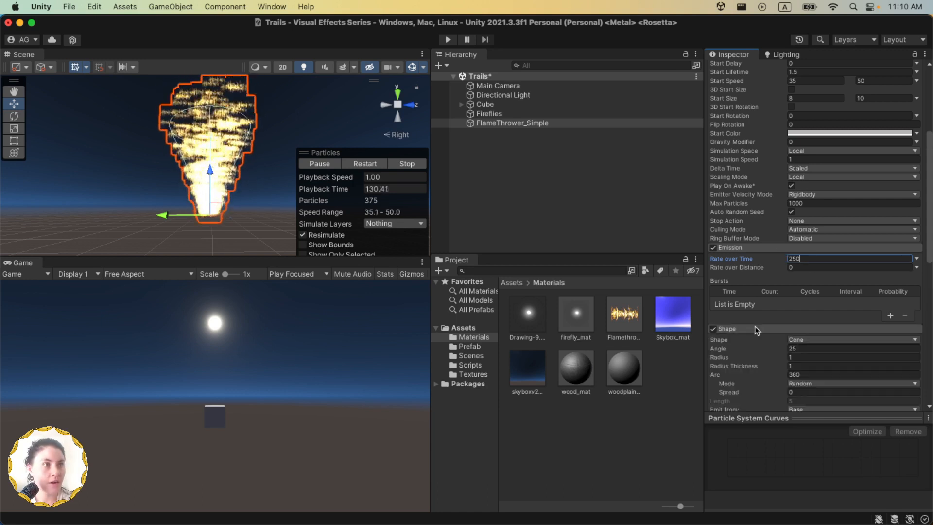
scroll(760, 328, down, 3)
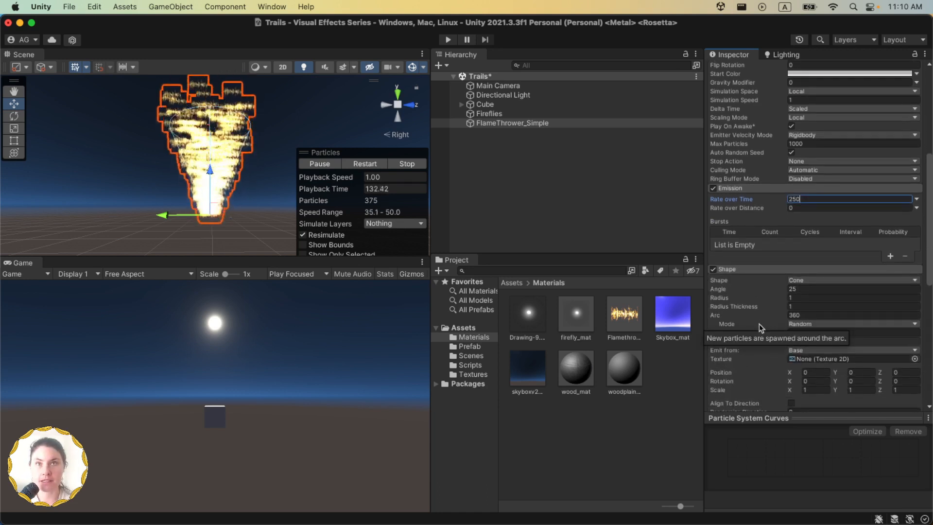
click(805, 287)
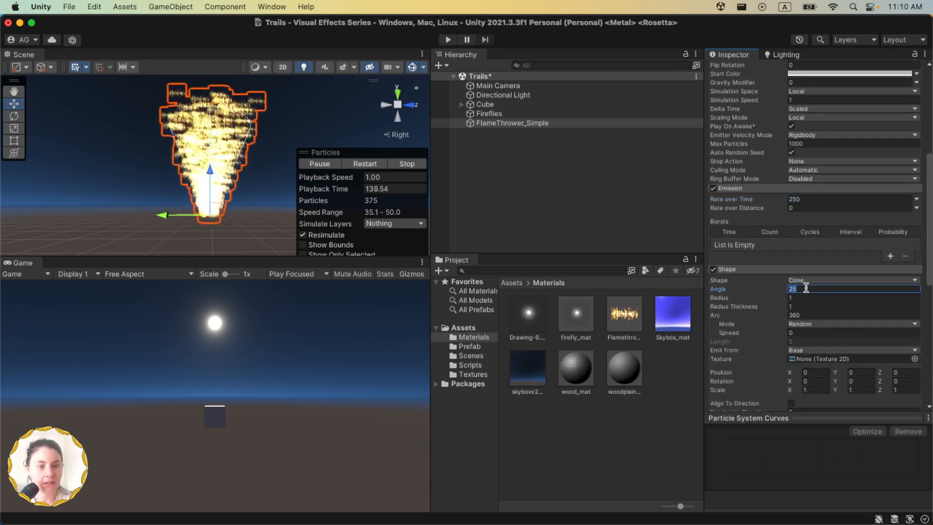
text(4)
key(BackSpace)
text(5)
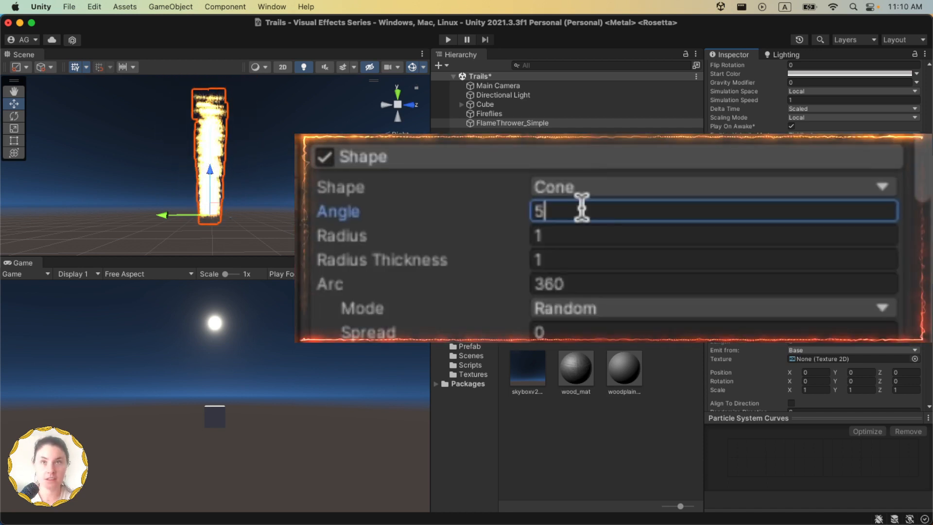
key(BackSpace)
text(6)
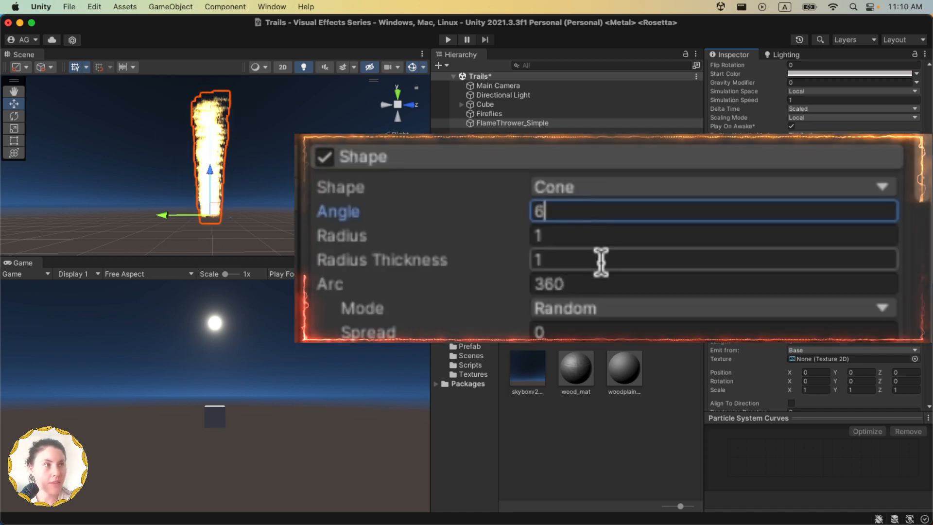
click(603, 233)
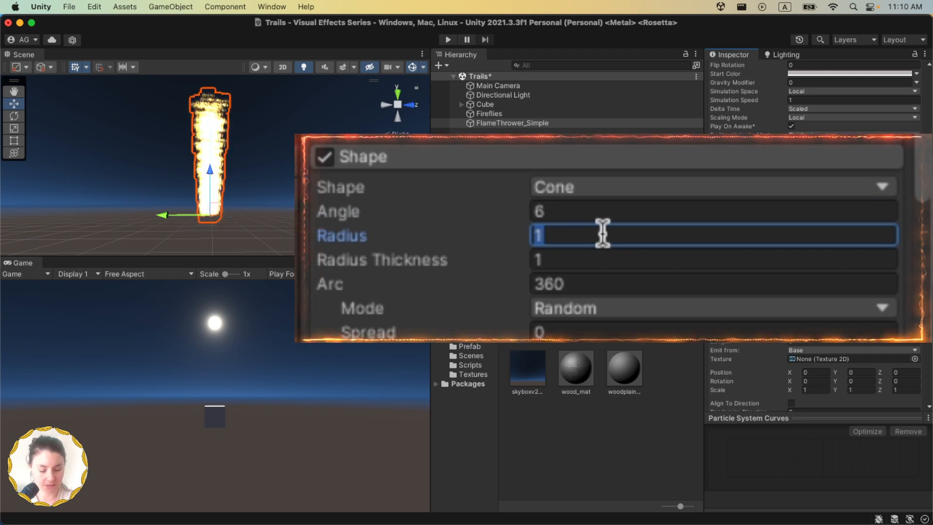
text(.1)
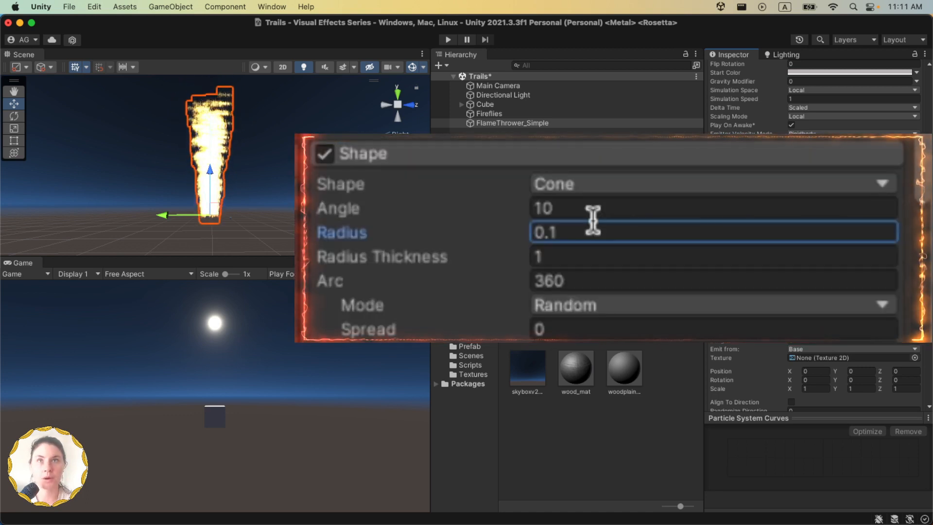
Enable Color over Lifetime and fade its gradient to alpha 0 at the 100% end
scroll(755, 207, down, 10)
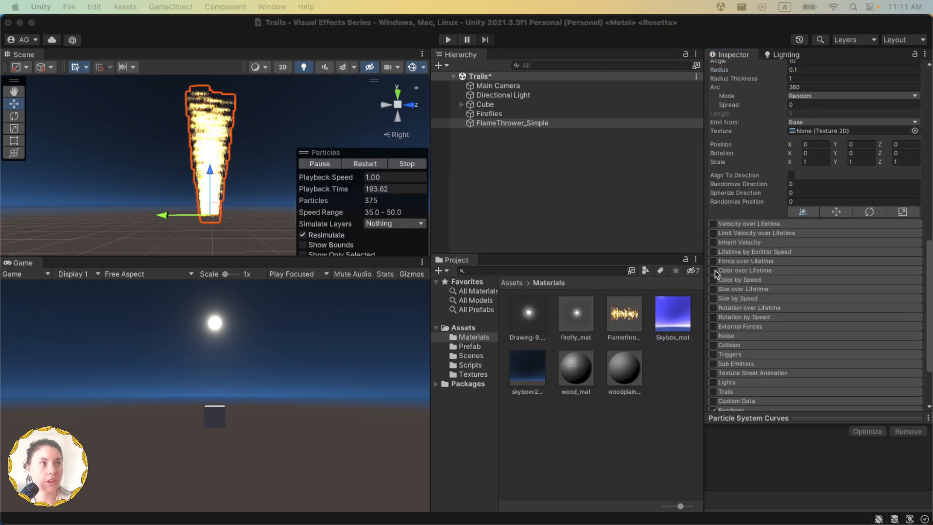
click(742, 270)
click(850, 280)
drag(693, 235, 693, 180)
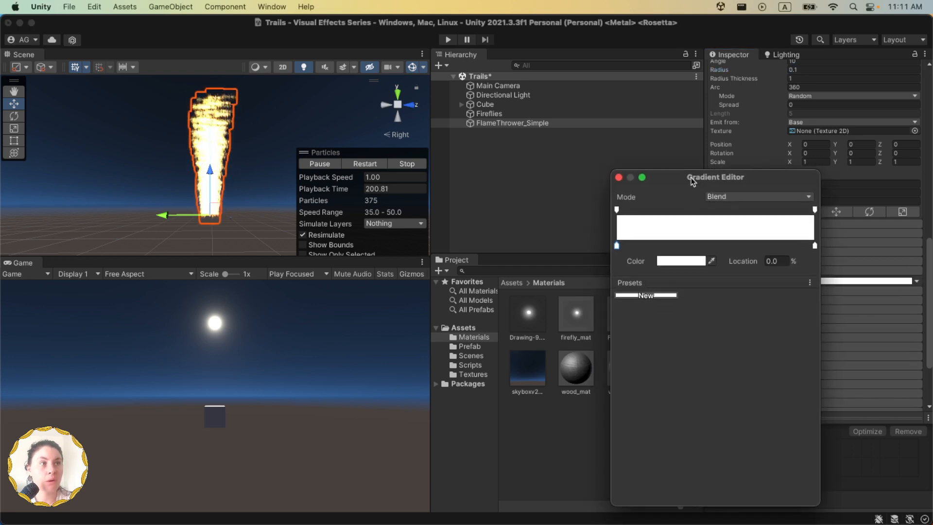
click(618, 210)
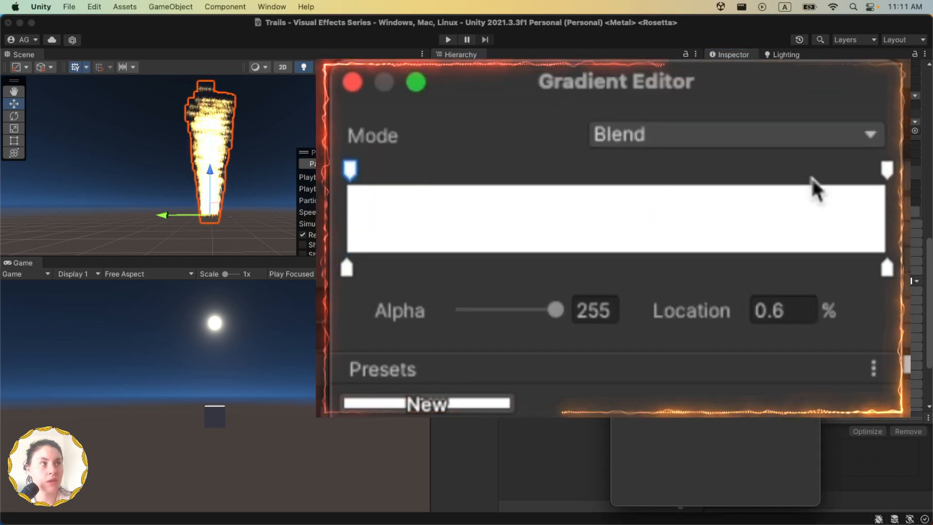
drag(356, 169, 341, 176)
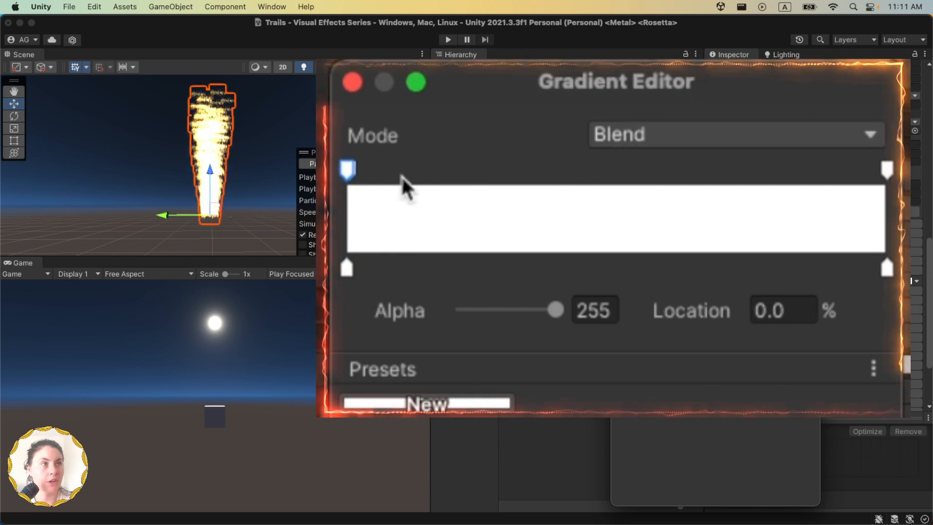
key(super+z)
click(887, 171)
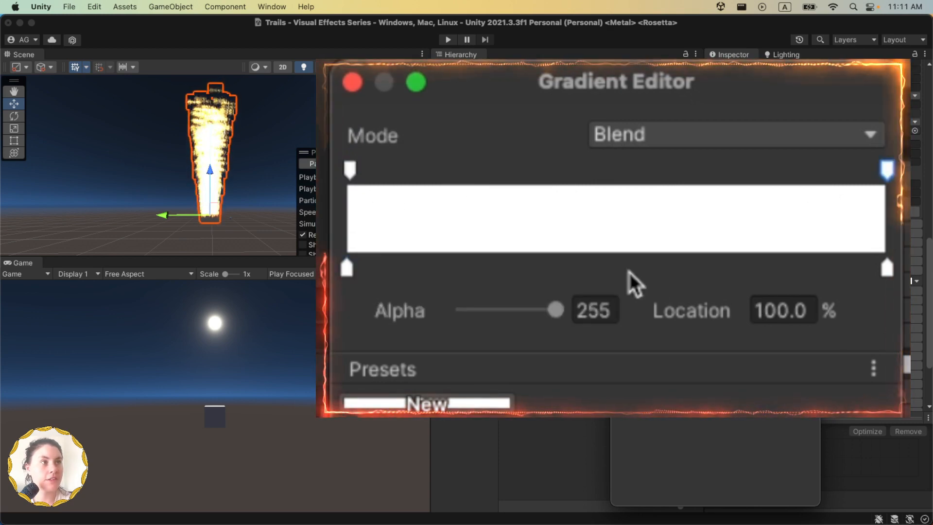
drag(552, 310, 381, 318)
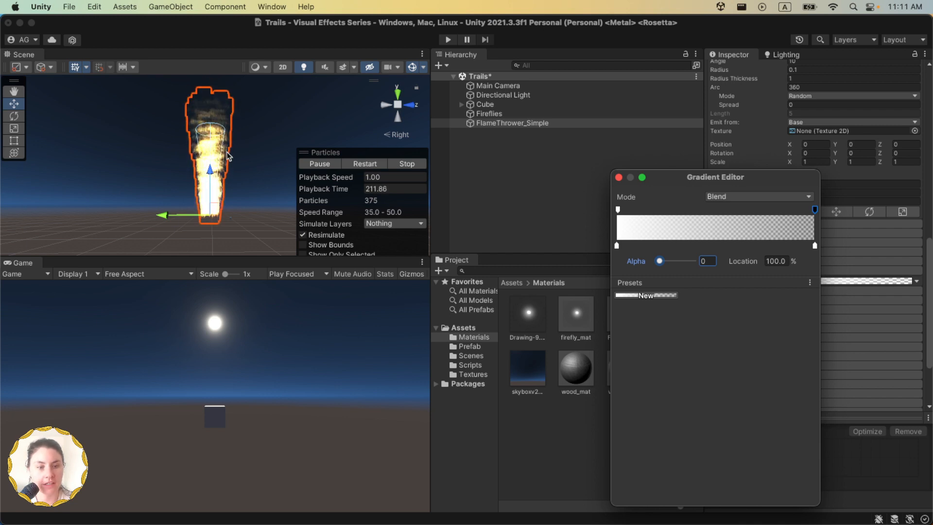
Keep the gradient's middle opaque with two full-alpha keys, one at 33.2%, and add a transparent alpha key at 0%
drag(617, 210, 757, 211)
click(683, 211)
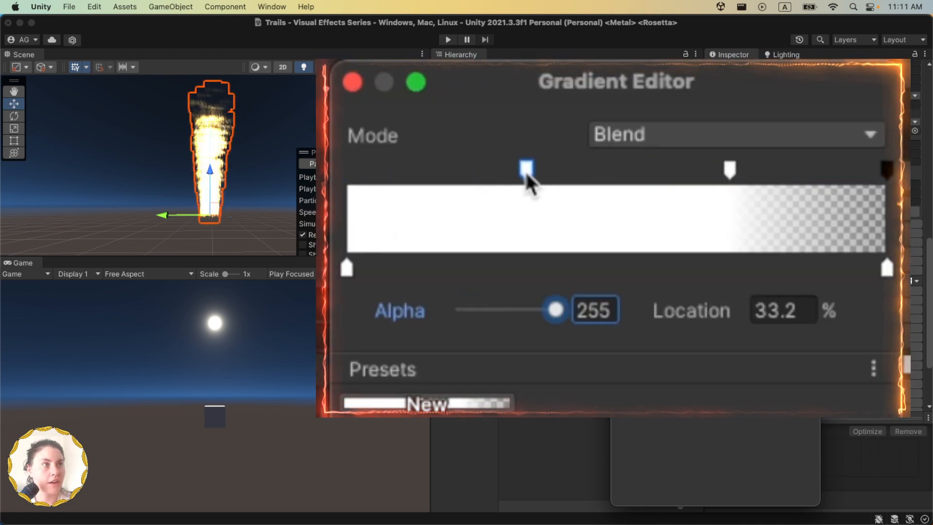
drag(359, 171, 346, 170)
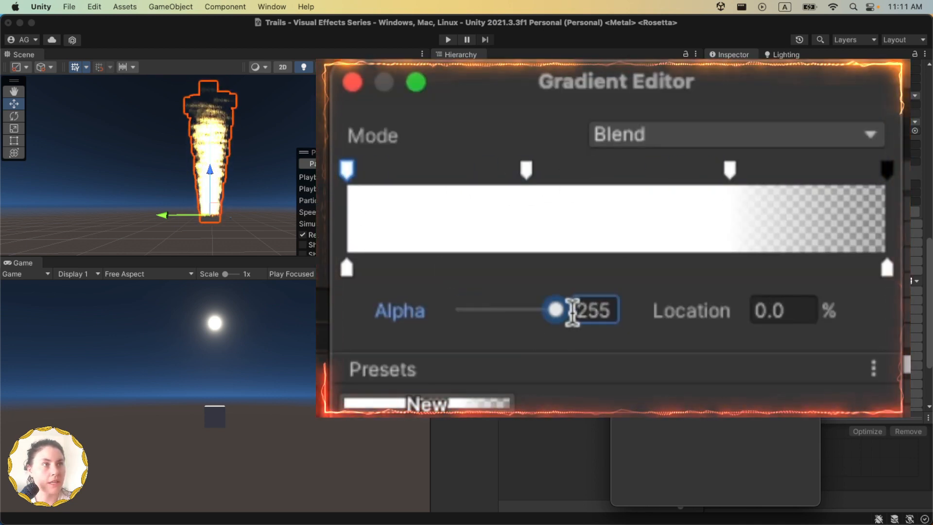
drag(572, 311, 408, 264)
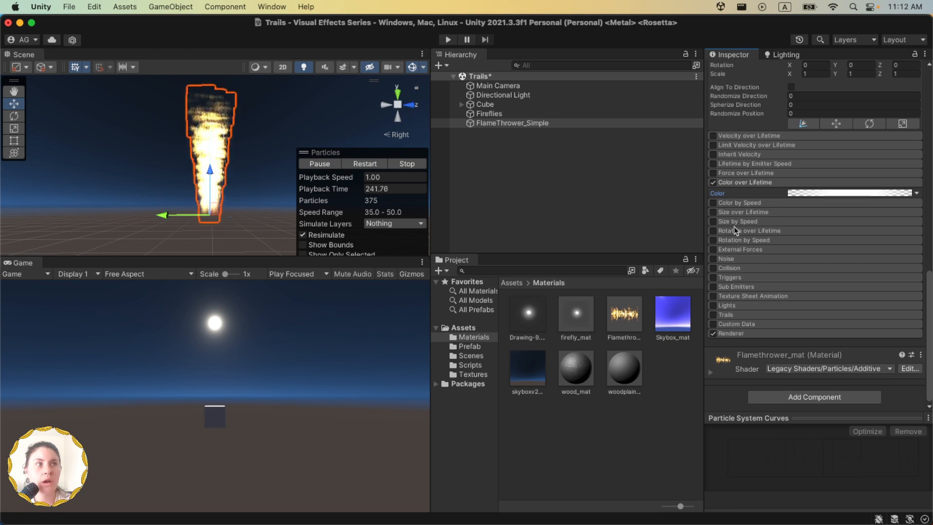
Enable Size over Lifetime with an accelerating upward curve, its start raised to about 0.6 before setting the curve's maximum to 2
click(713, 212)
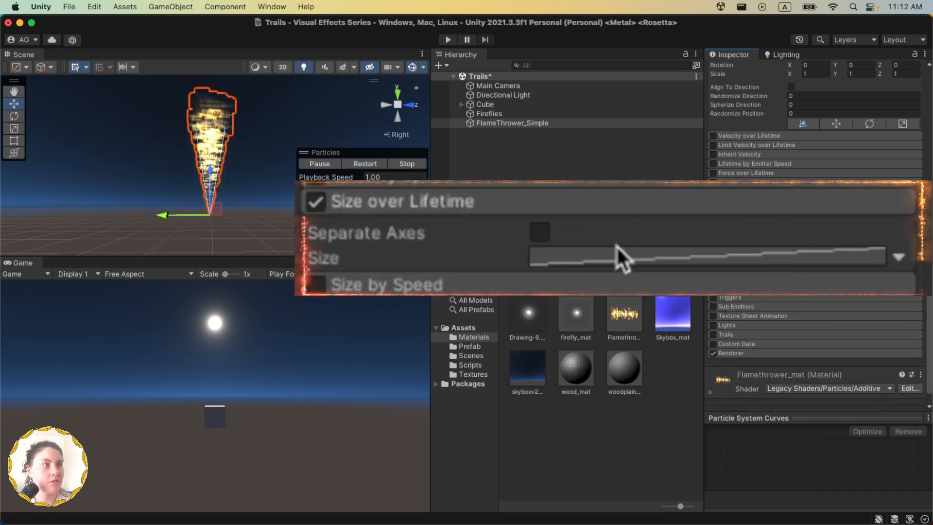
click(808, 232)
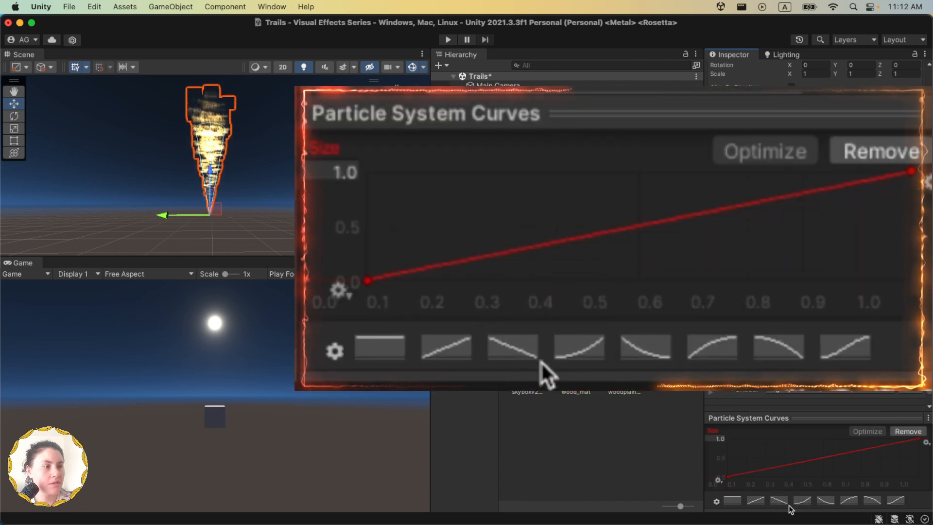
click(802, 501)
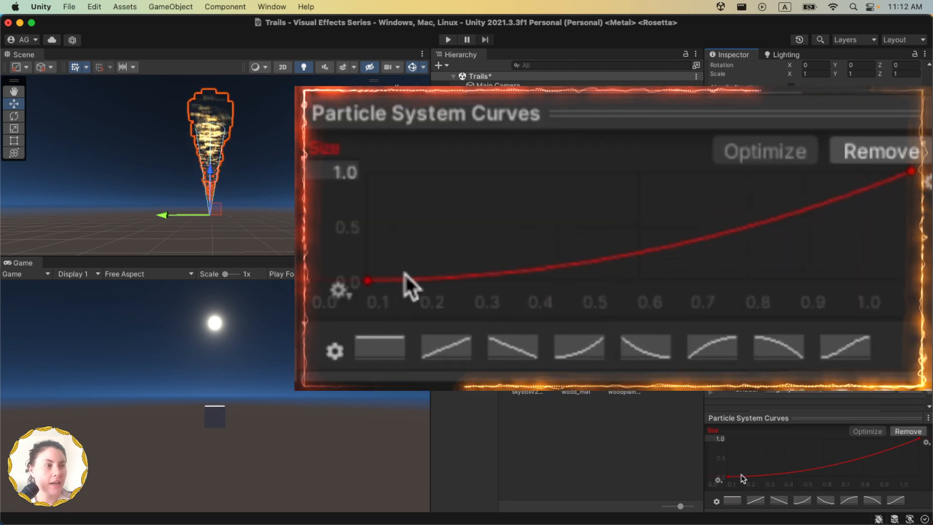
drag(728, 477, 728, 456)
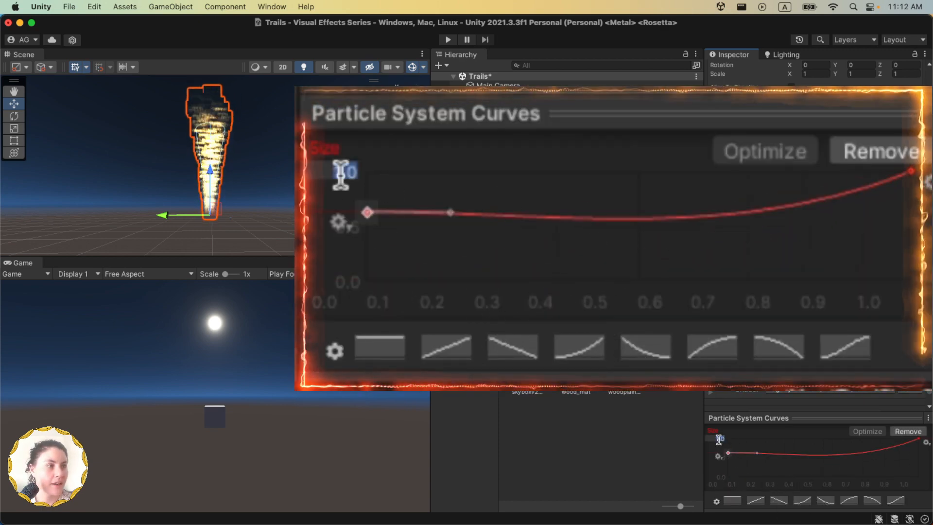
click(719, 439)
text(2)
key(Return)
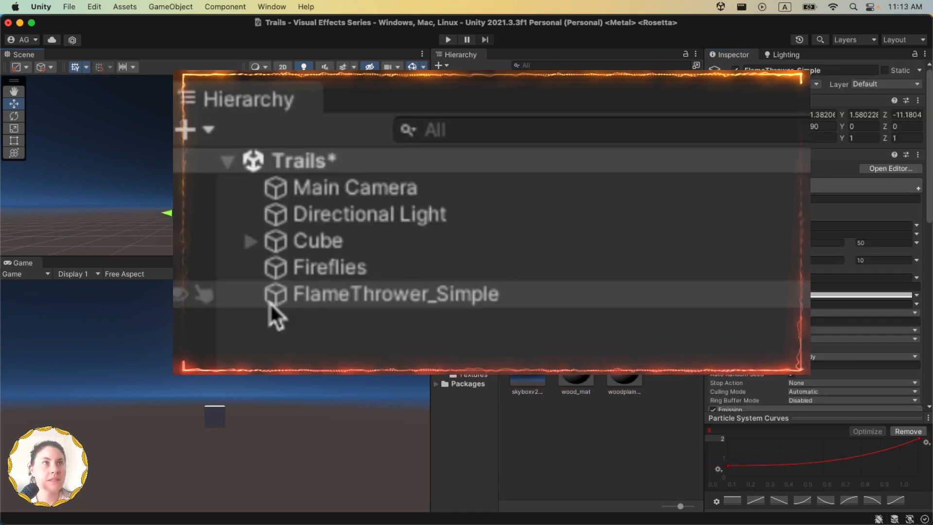
Make FlameThrower_Simple a child of Cube and set its Position to 0, 0, 0
drag(466, 120, 467, 105)
click(818, 116)
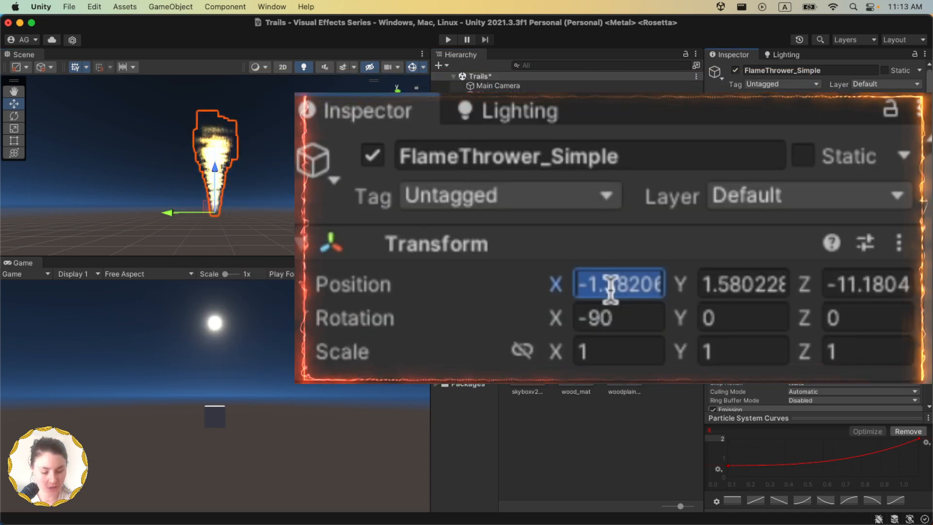
text(0)
key(Tab)
text(0)
key(Tab)
text(0)
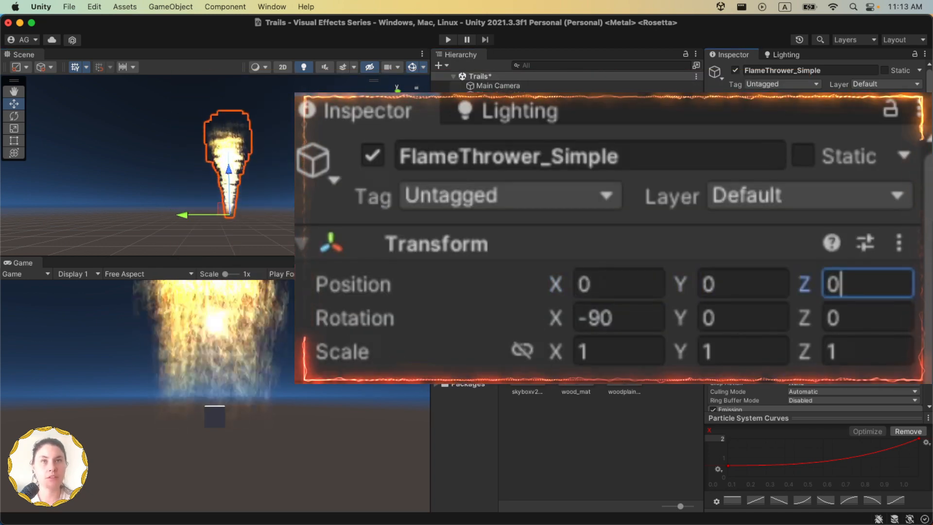
Scale FlameThrower_Simple down to 0.1 on the X, Y and Z axes
click(819, 138)
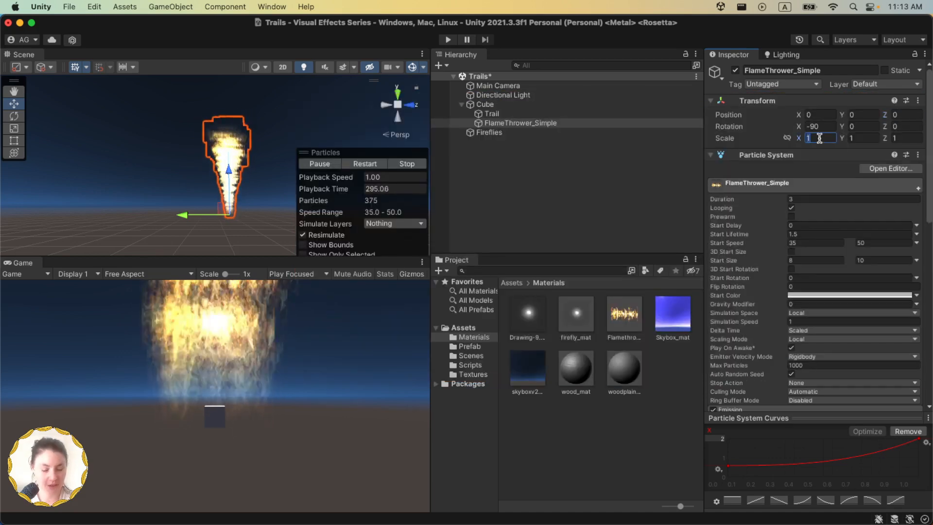
text(0.1)
key(Tab)
text(0.1)
key(Tab)
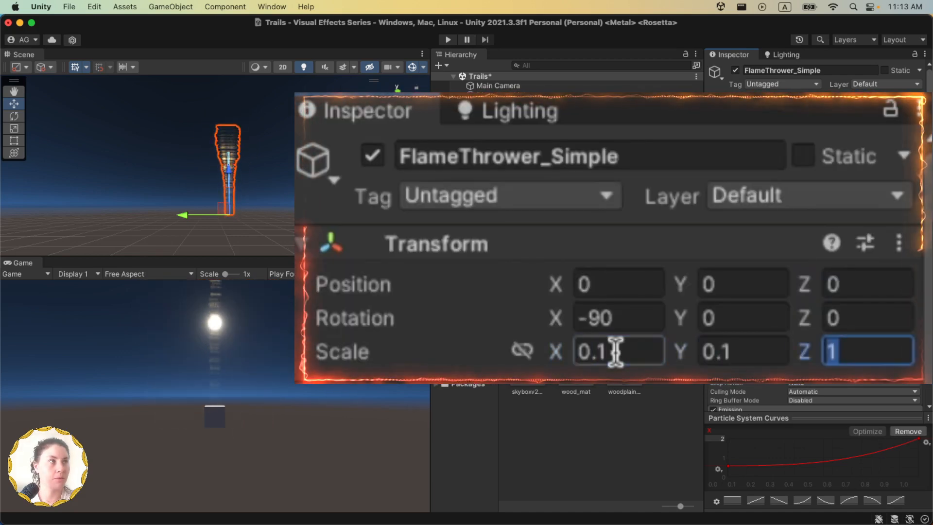
text(.1)
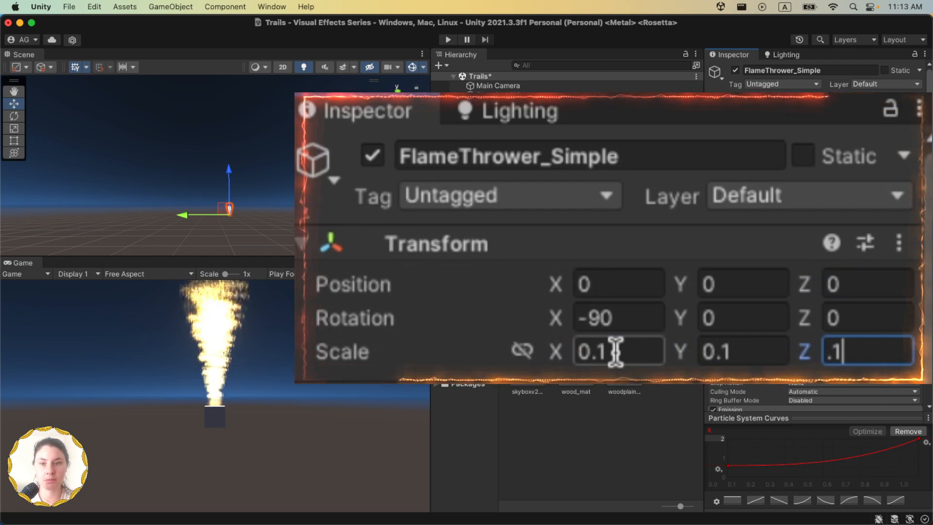
Play-test the scene by moving the cube around with the flamethrower attached and firing bullets, and exit play mode
key(super+p)
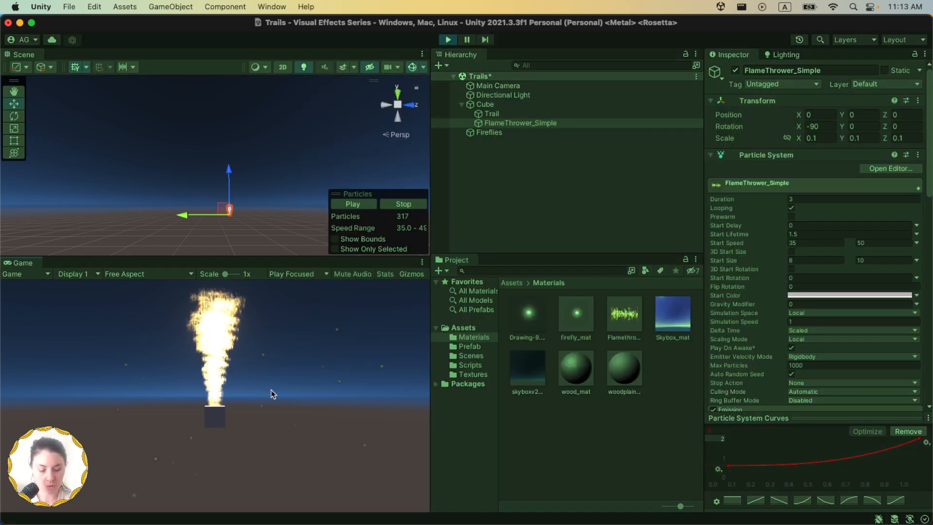
key(Left)
key(Right)
key(Down)
key(space)
key(space)
key(space)
key(space)
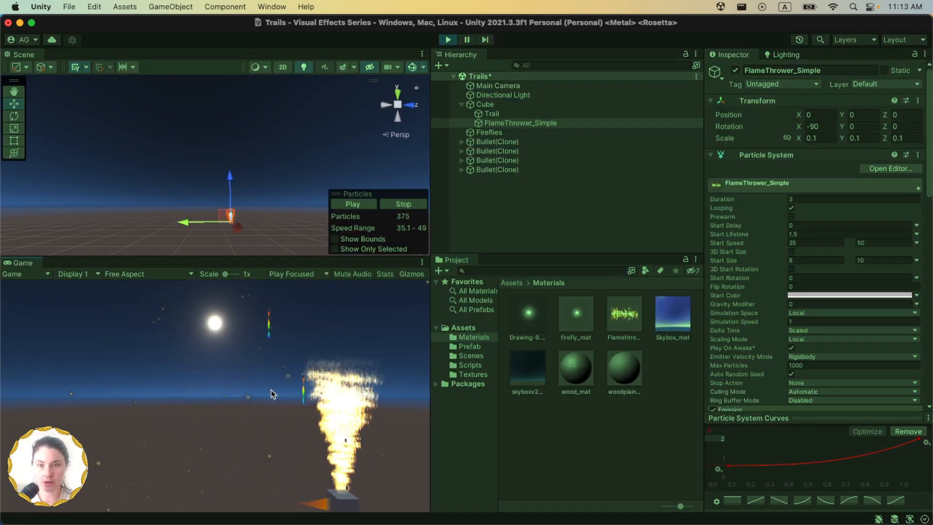
key(Left)
key(Up)
key(Right)
key(Left)
key(Down)
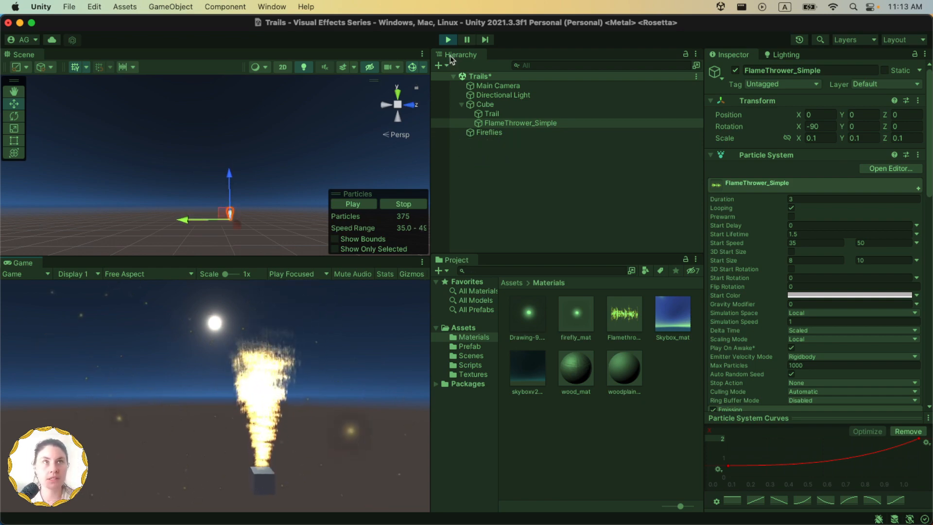
key(super+p)
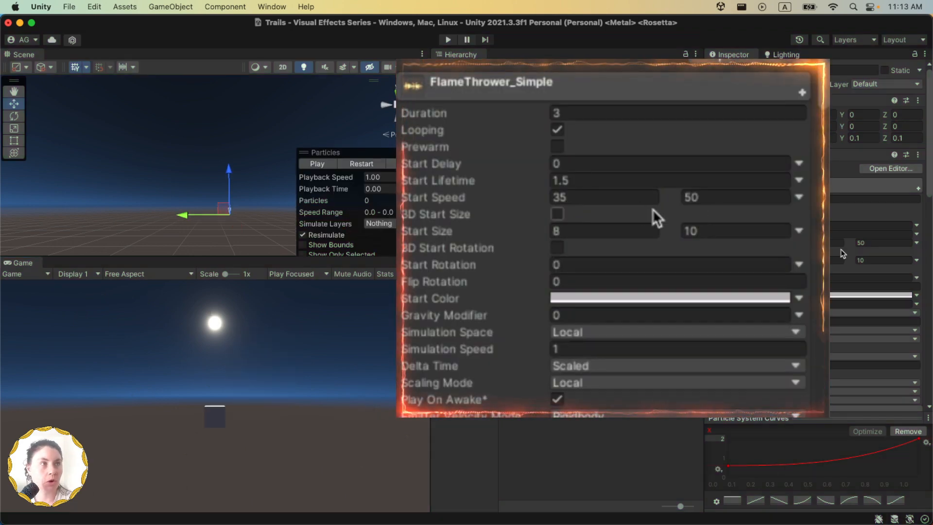
Disable Looping and Play On Awake for the flamethrower's particle system
click(791, 208)
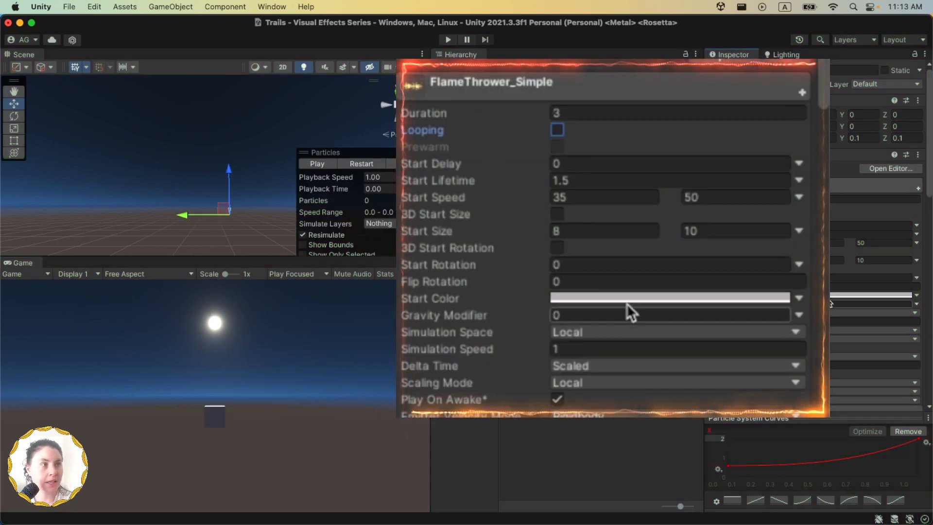
scroll(830, 304, down, 3)
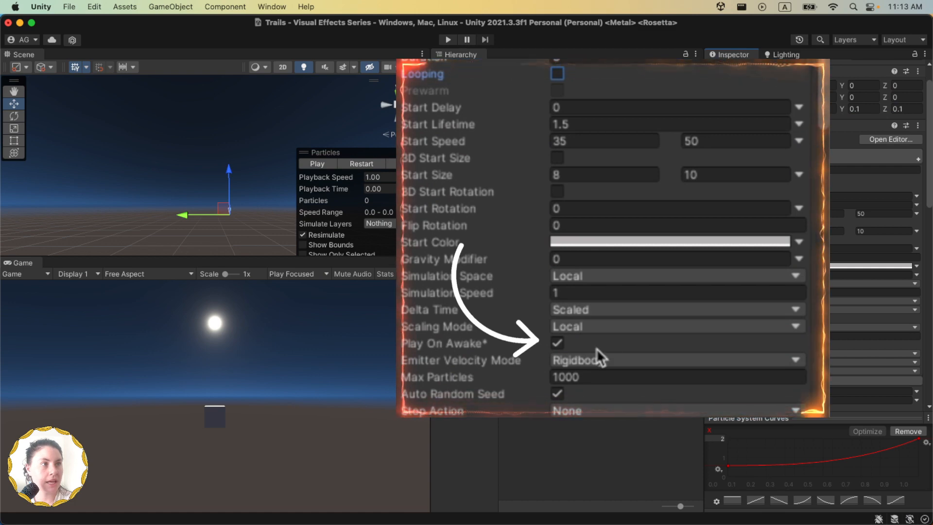
click(791, 319)
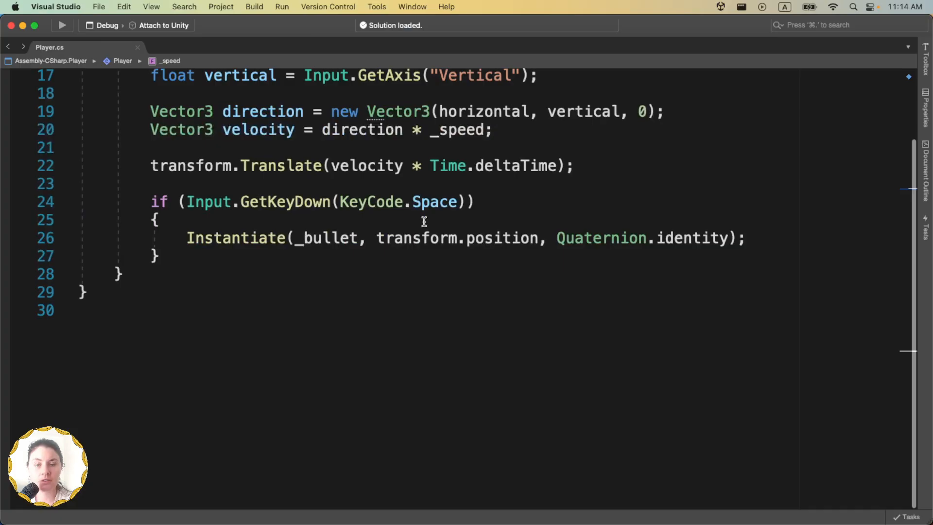
Add a serialized private ParticleSystem field named _flameThrower below the _bullet field in the Player class
scroll(424, 221, up, 5)
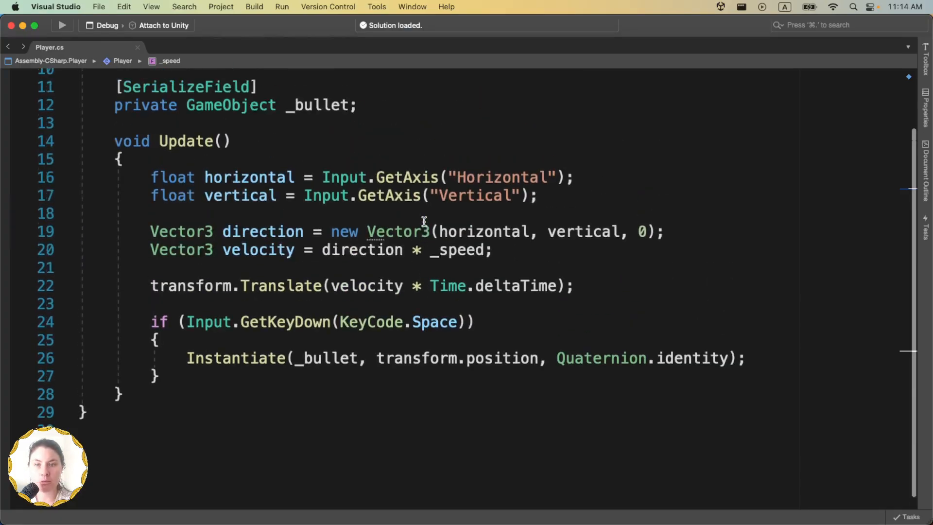
scroll(424, 221, up, 2)
scroll(424, 221, down, 1)
scroll(424, 221, up, 1)
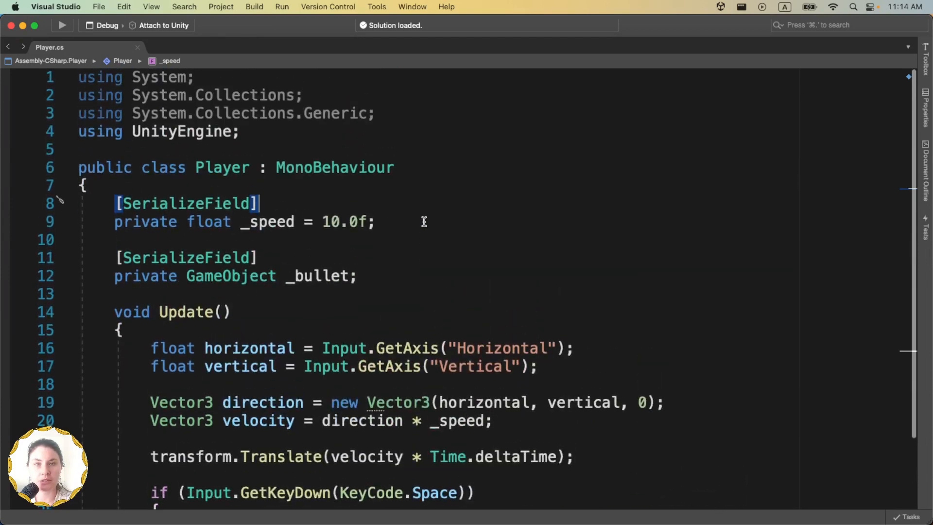
key(Return)
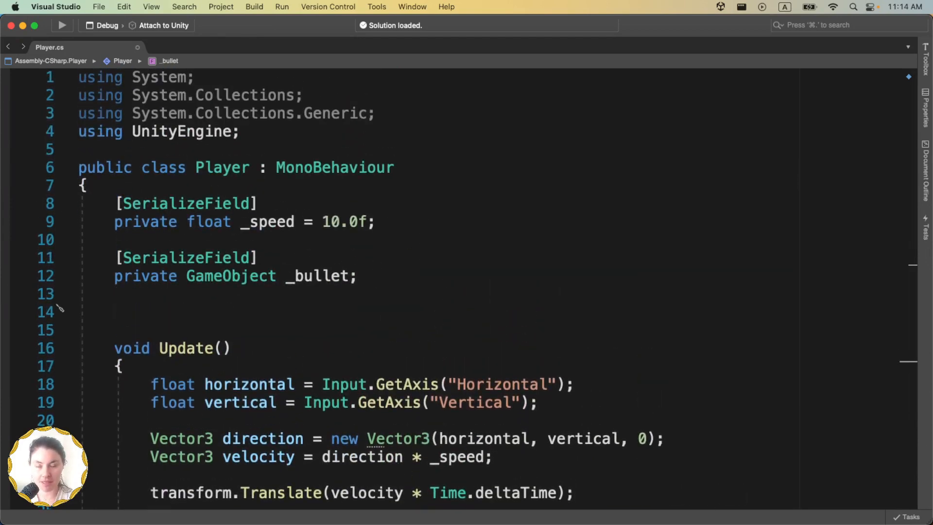
text(pr)
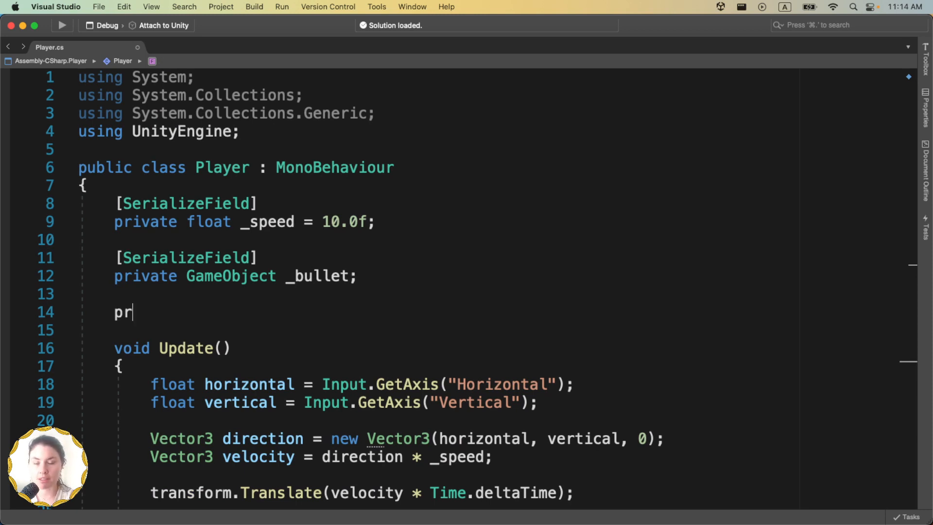
text(ivate )
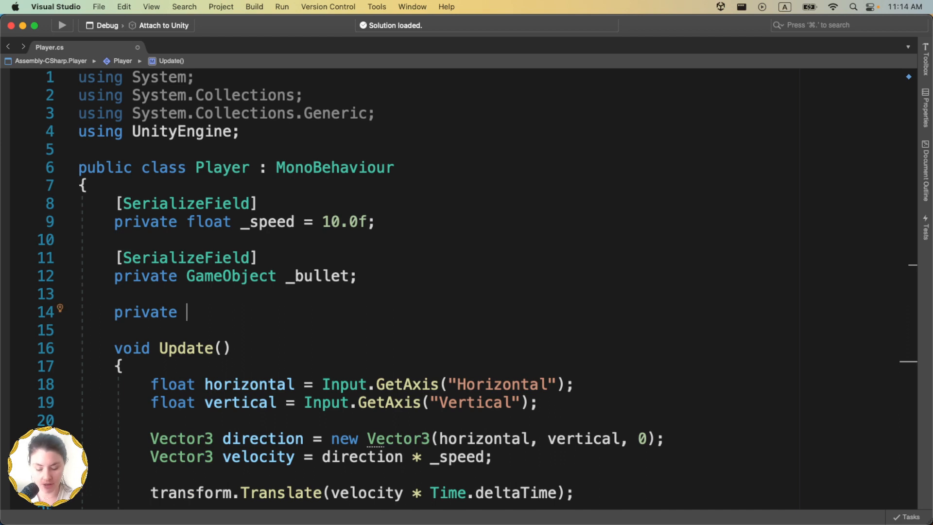
text(ParticleSystem _flameThrower;)
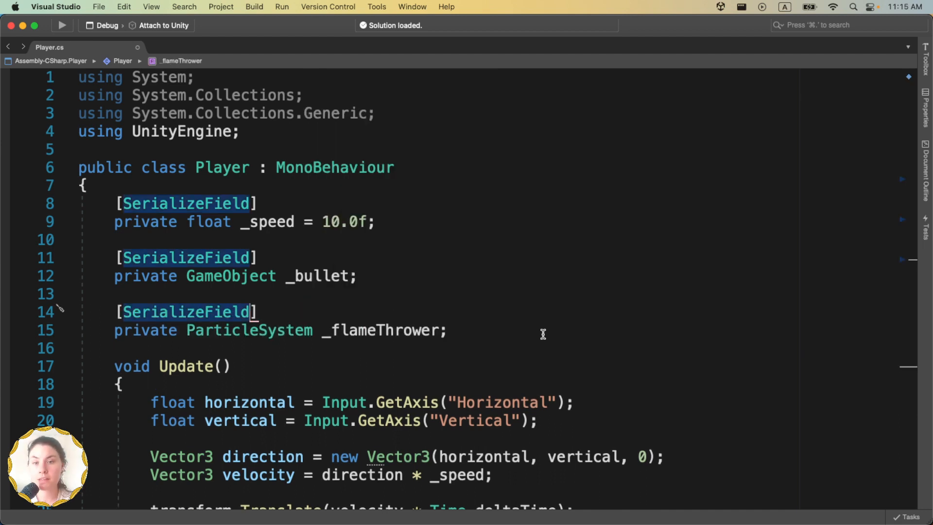
drag(512, 333, 62, 308)
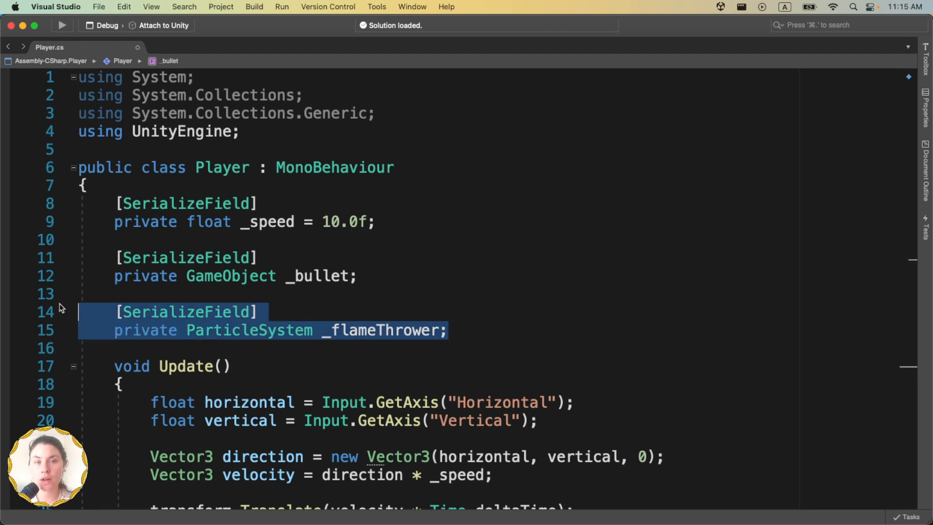
click(301, 307)
Declare a private enum named AvailableWeapons with an empty body at the top of the Player class
scroll(445, 299, down, 2)
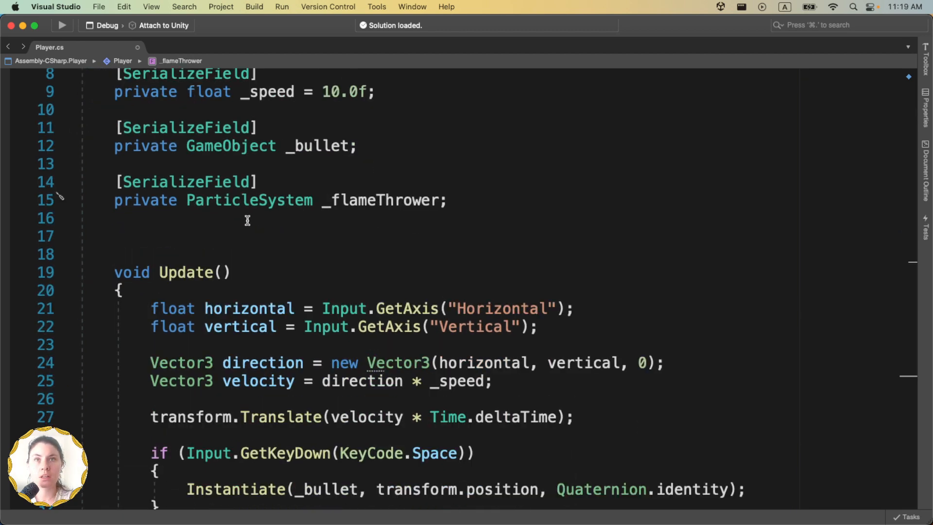
scroll(239, 217, up, 1)
scroll(181, 250, up, 2)
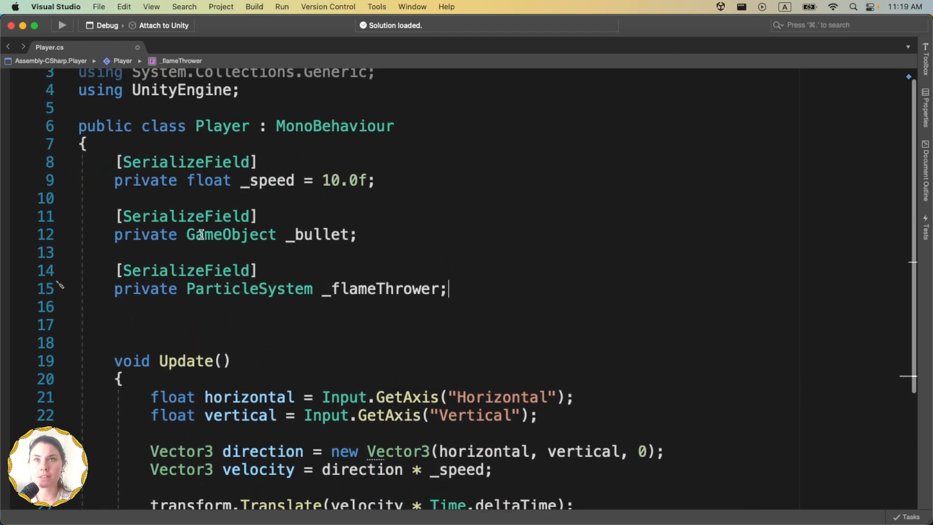
click(161, 143)
key(Return)
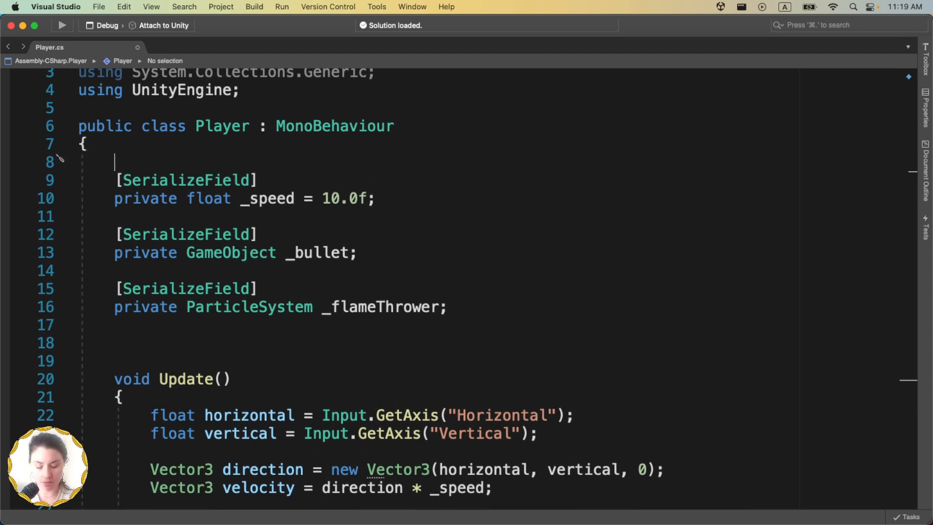
text(p)
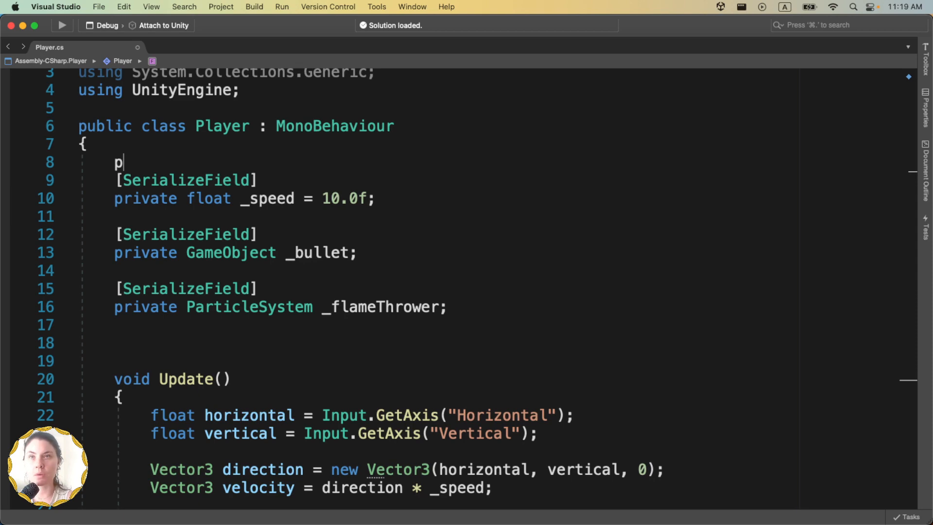
text(rivate en)
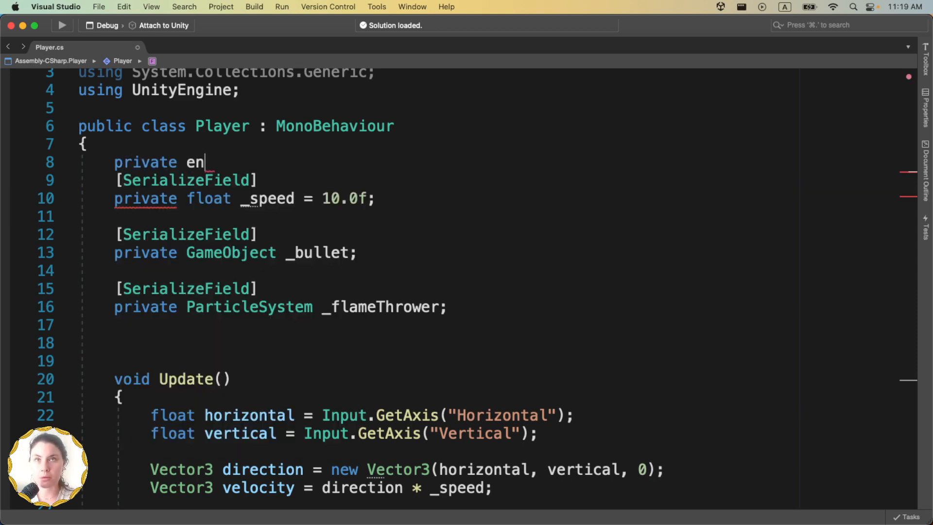
text(um)
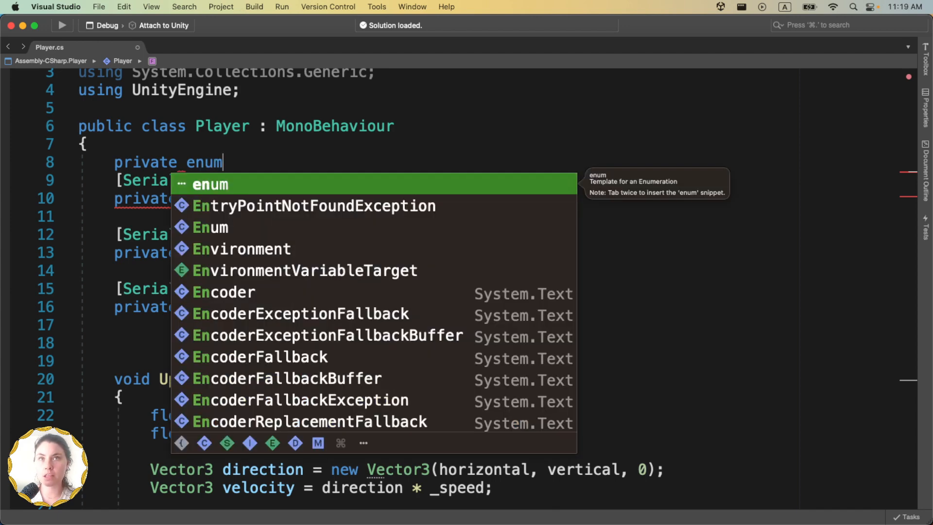
key(Tab)
key(Tab)
text(AvailableWeapons)
key(Return)
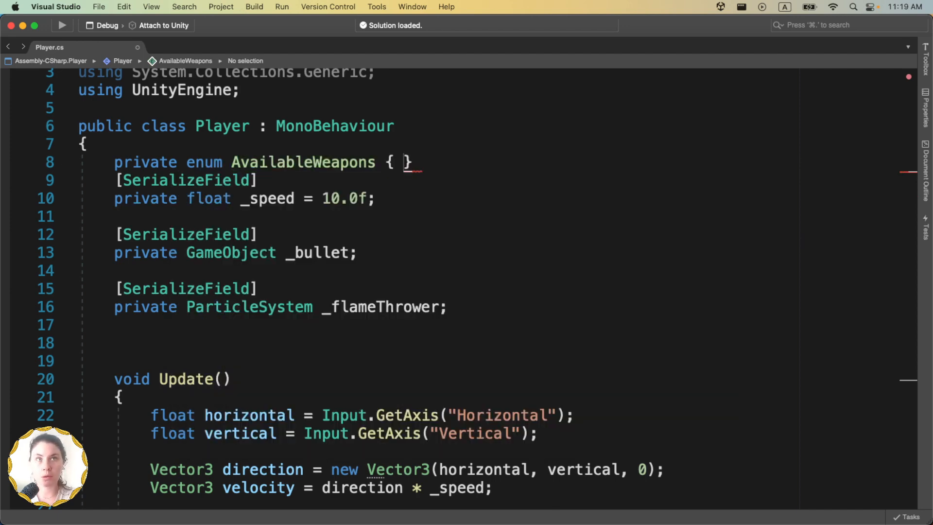
key(Return)
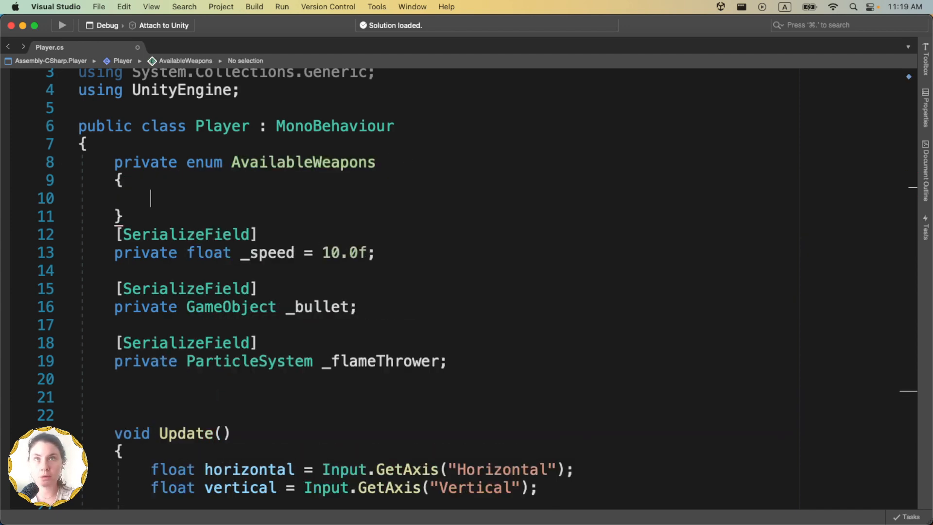
Add the values Bullet and Flamethrower to the AvailableWeapons enum
text(Bullet,)
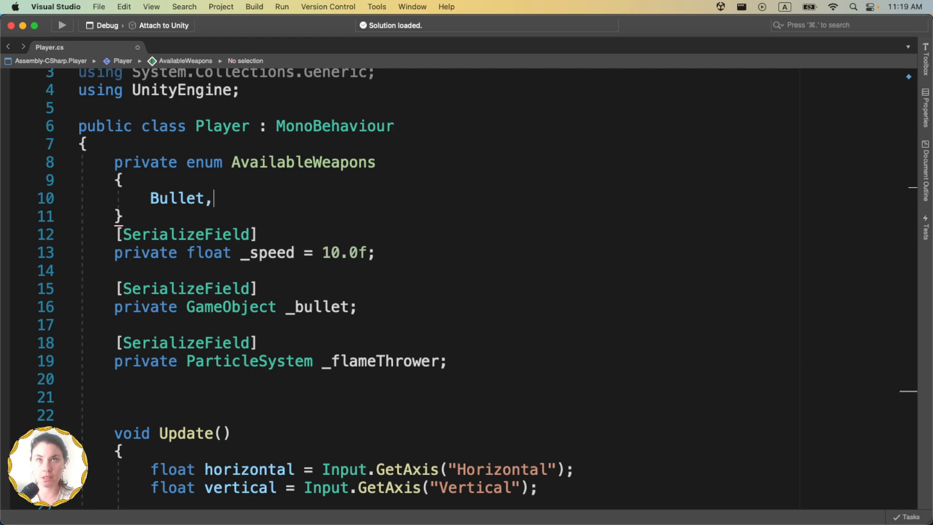
key(Return)
text(Flamethrower)
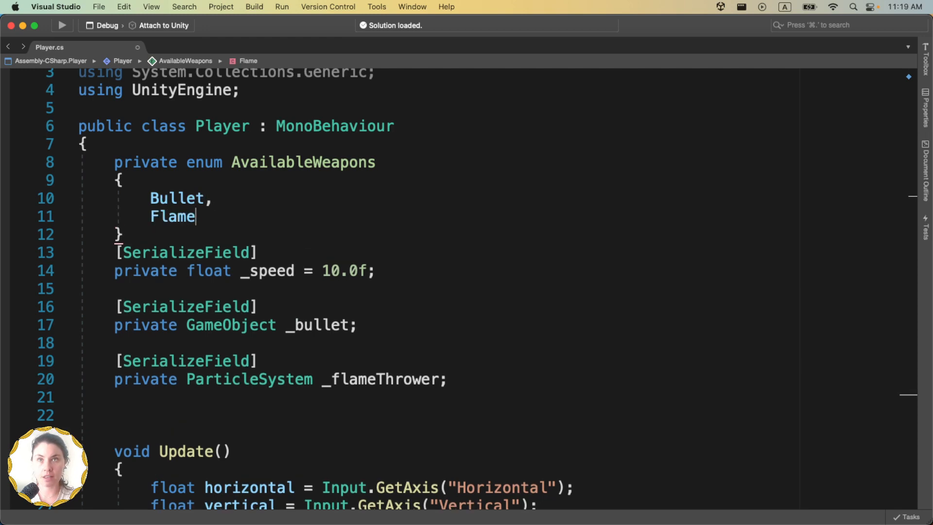
click(144, 236)
Add a serialized private AvailableWeapons field named _currentWeapon below the _flameThrower field
scroll(189, 239, down, 5)
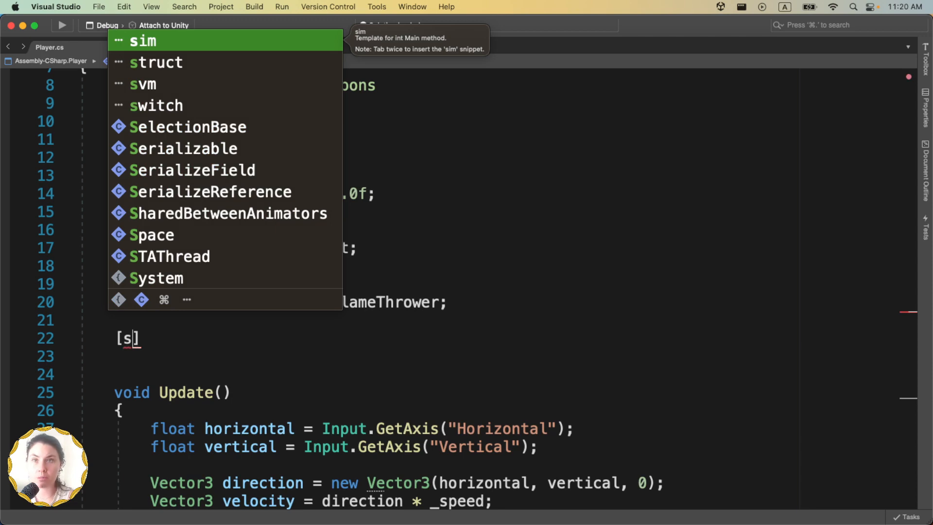
double_click(195, 170)
key(Return)
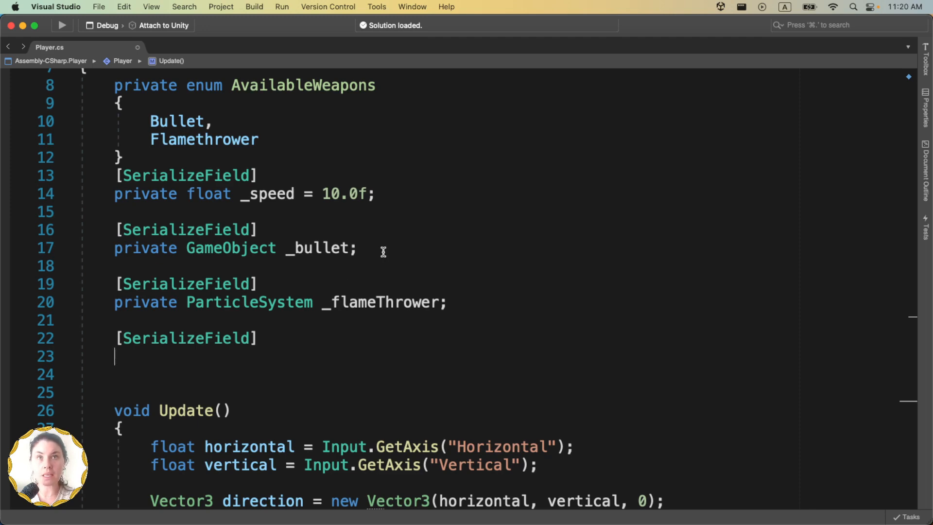
scroll(349, 228, up, 3)
scroll(378, 160, down, 5)
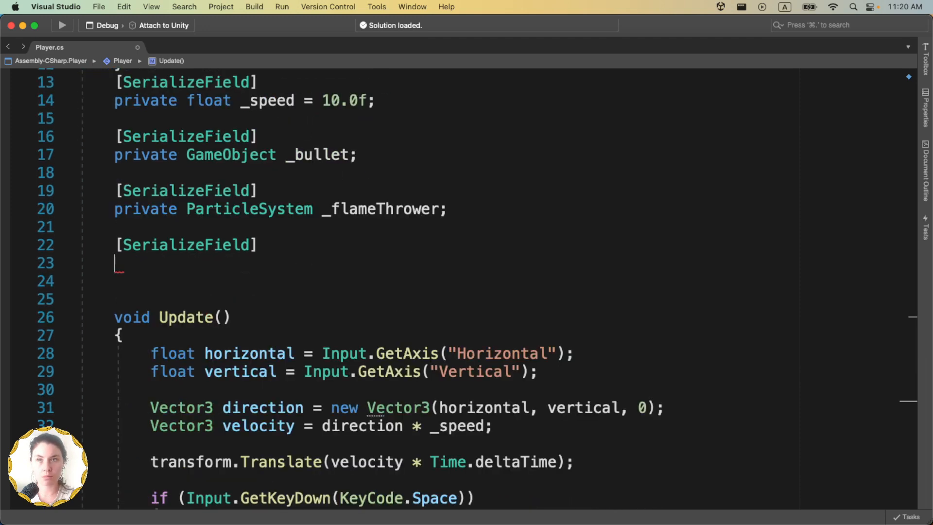
text(private AvailableWeapons _)
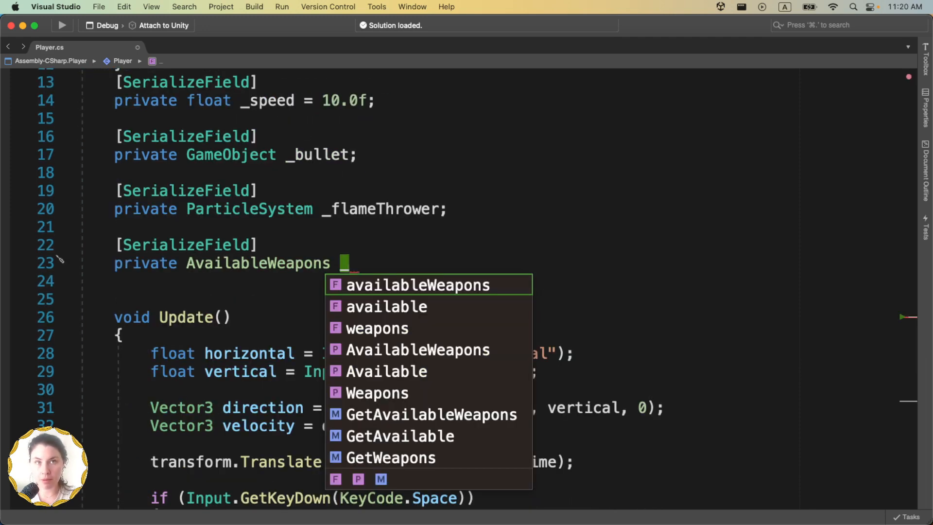
text(cu)
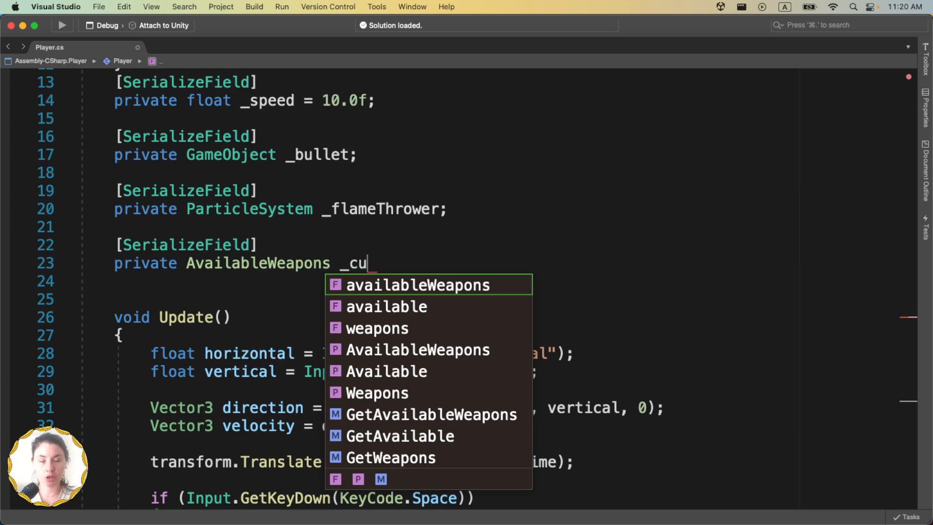
text(rrentWeapon;)
Wrap the bullet Instantiate call in the Space key block with if (_currentWeapon == AvailableWeapons.Bullet)
scroll(491, 244, down, 5)
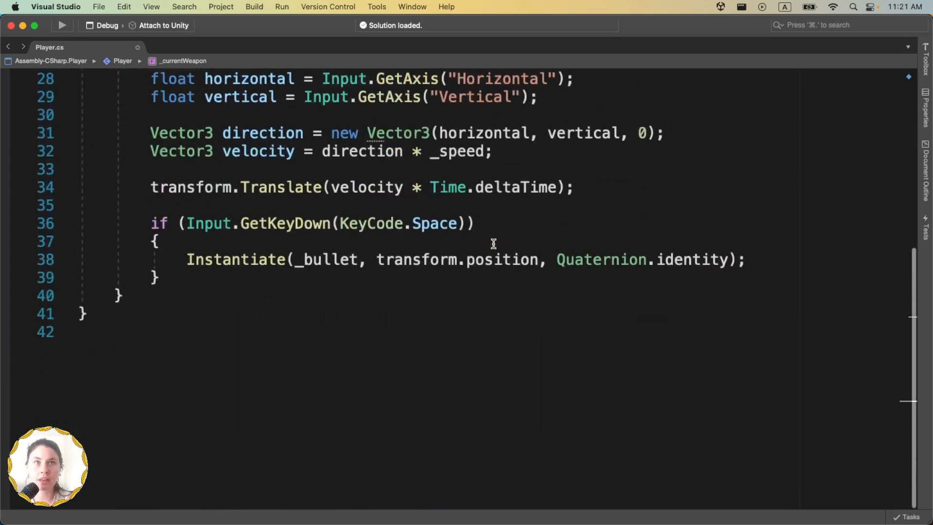
drag(151, 224, 192, 287)
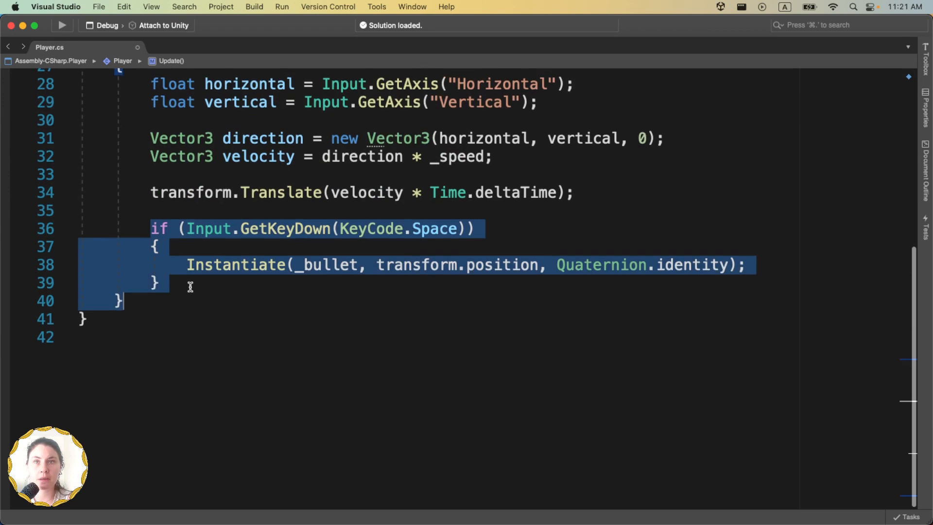
click(191, 283)
click(226, 249)
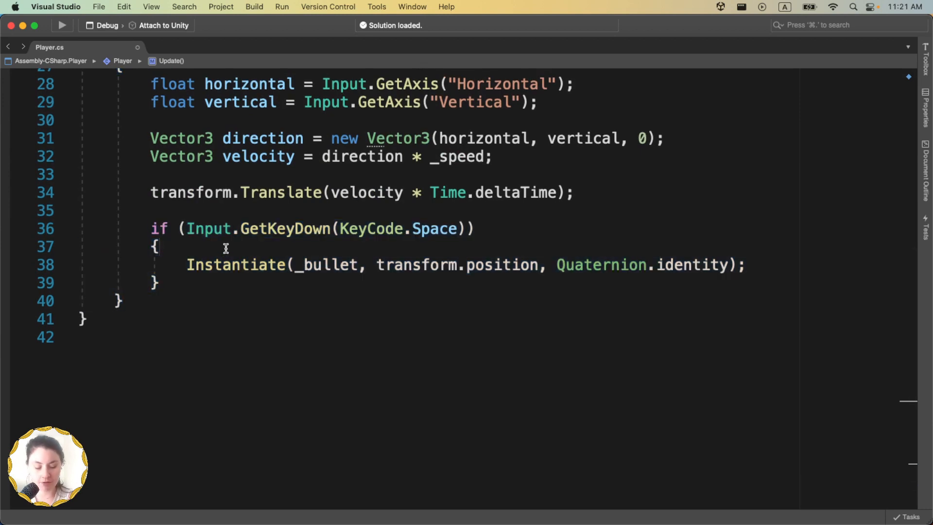
key(Return)
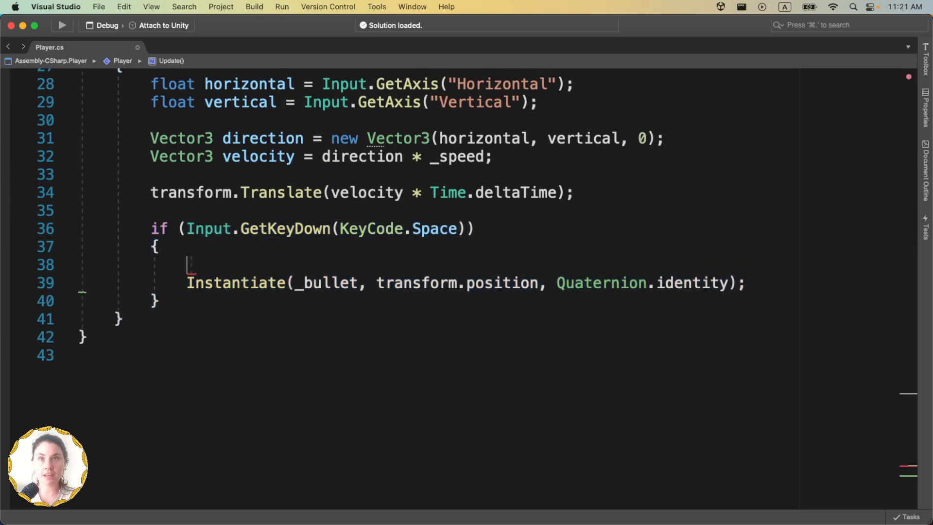
text(if()
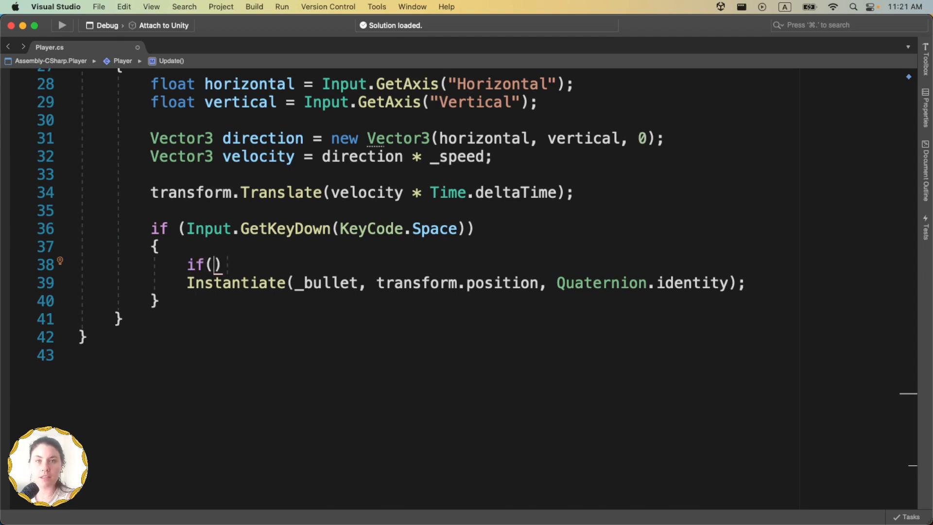
text(_currentWeapon == )
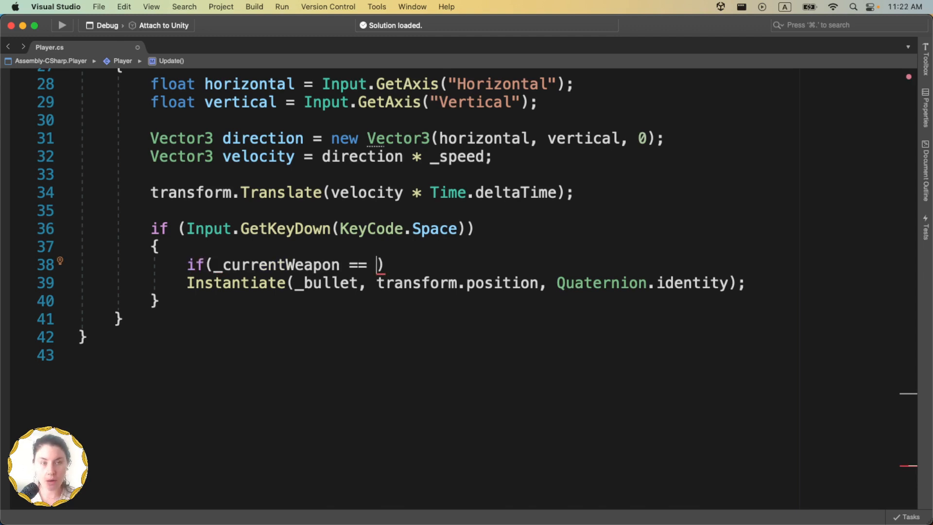
text(A)
text(vailableWeapons.Bullet)
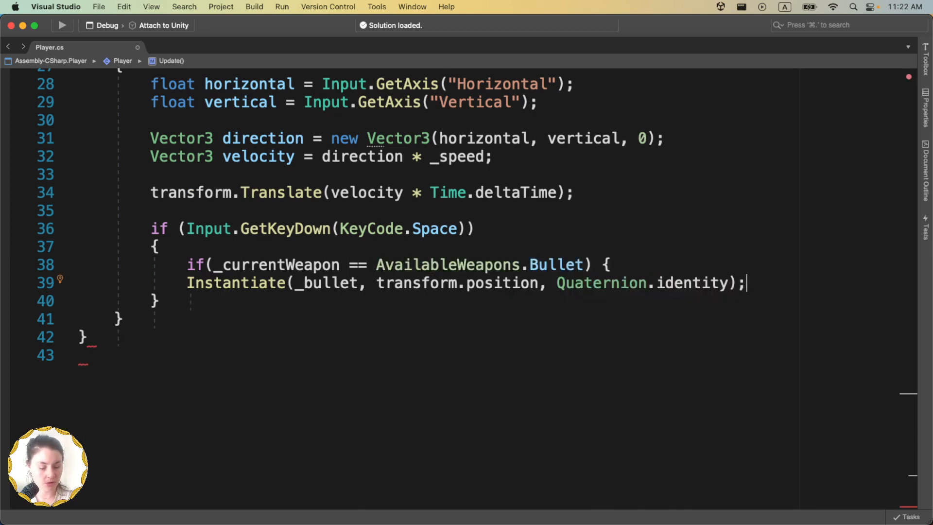
key(Return)
text(})
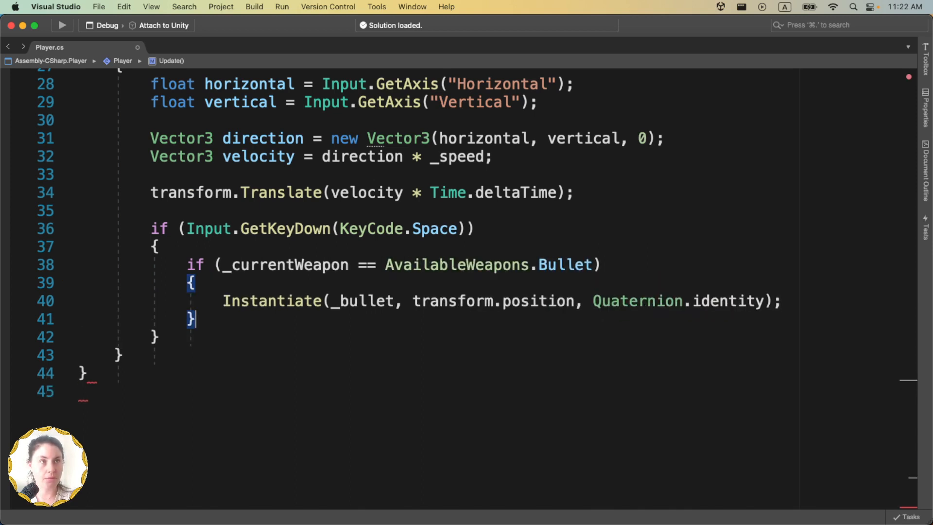
Add an empty else if branch for _currentWeapon == AvailableWeapons.Flamethrower after the Bullet condition
scroll(246, 291, down, 2)
key(Return)
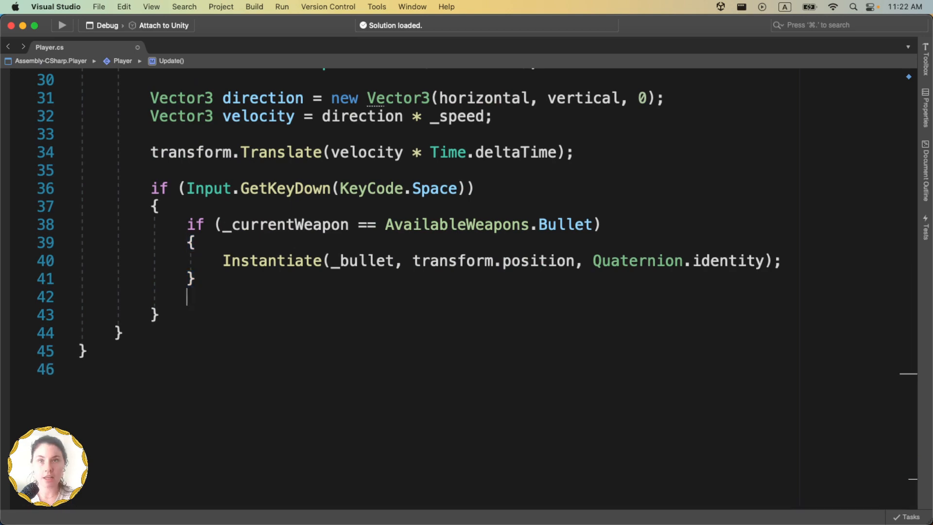
text(el)
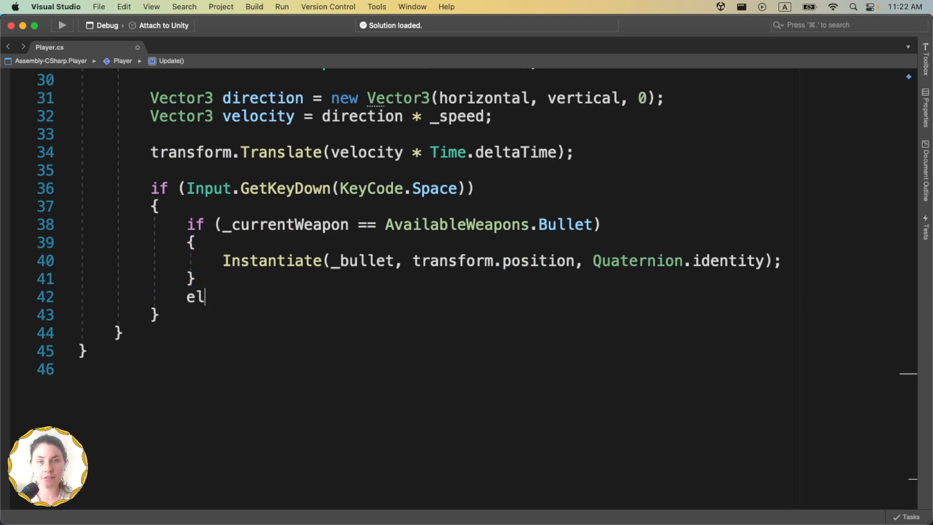
text(se if ()
text(_currentWeapon == )
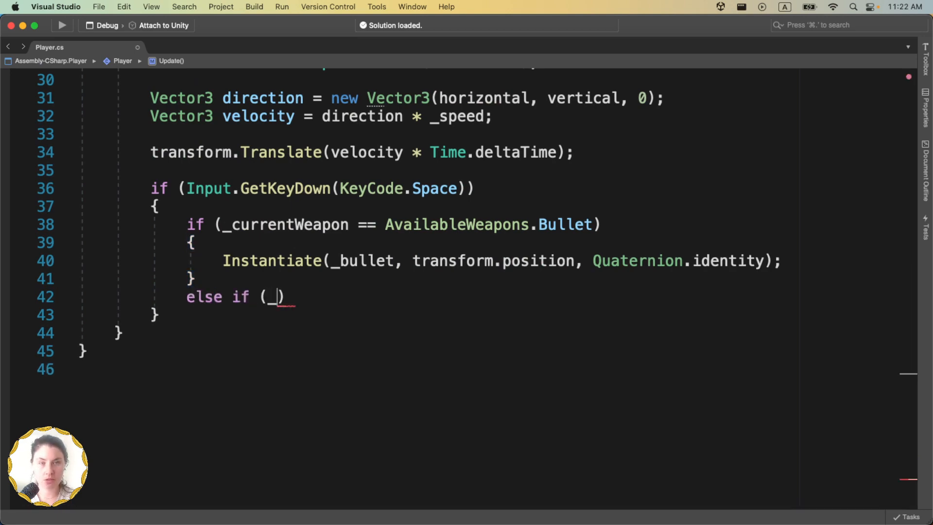
text(AvailableWeapons.Flamethrower)
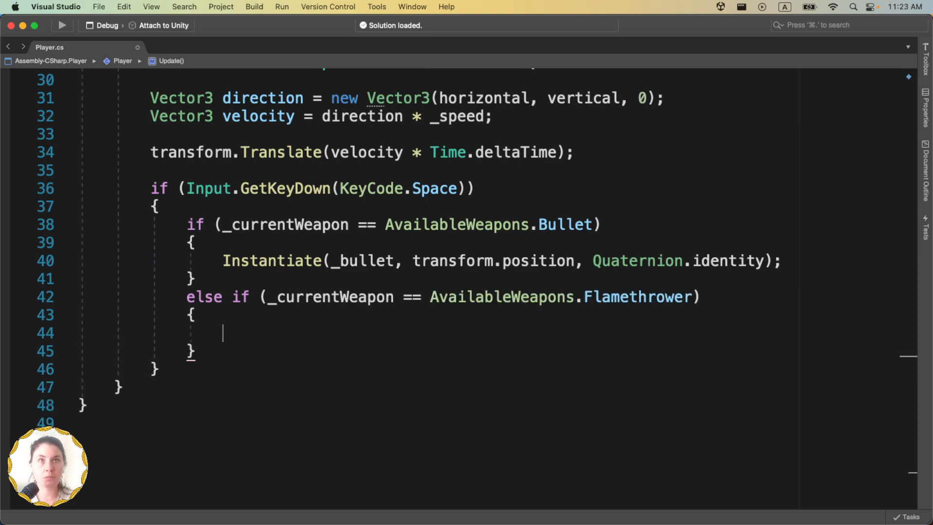
scroll(251, 246, up, 6)
scroll(397, 286, down, 5)
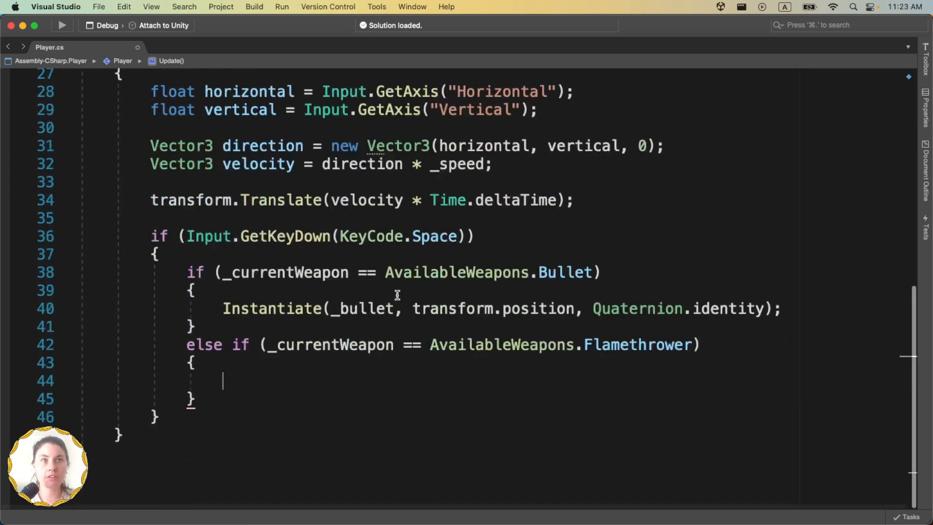
Inside the empty Flamethrower branch of the Player script, add the statement that fires the _flameThrower particle system
scroll(397, 295, down, 3)
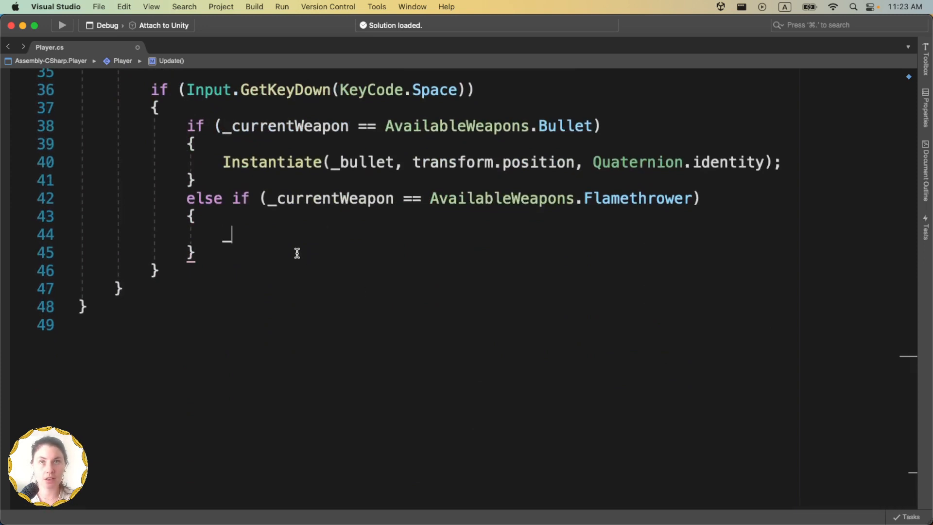
text(fa)
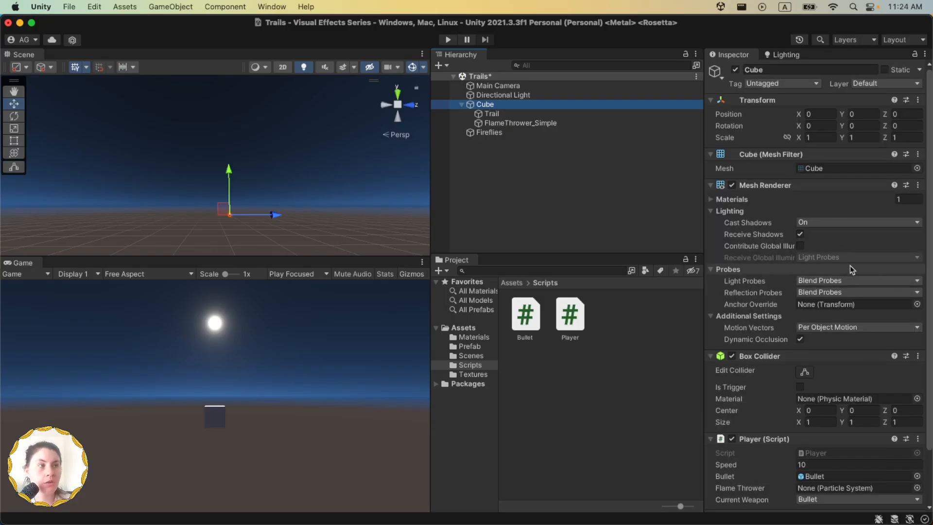
In the Cube's Player script component, assign FlameThrower_Simple as the Flame Thrower and set Current Weapon to Flamethrower
scroll(849, 265, down, 2)
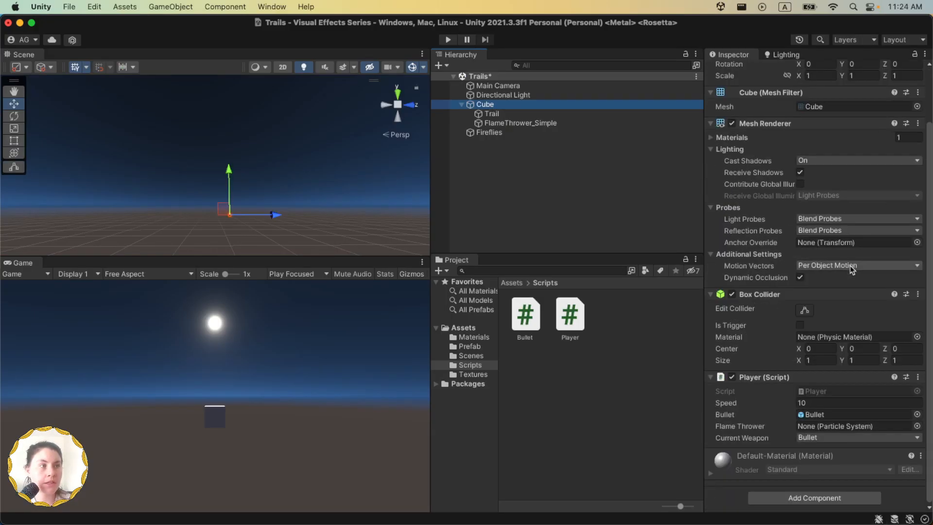
drag(515, 122, 812, 423)
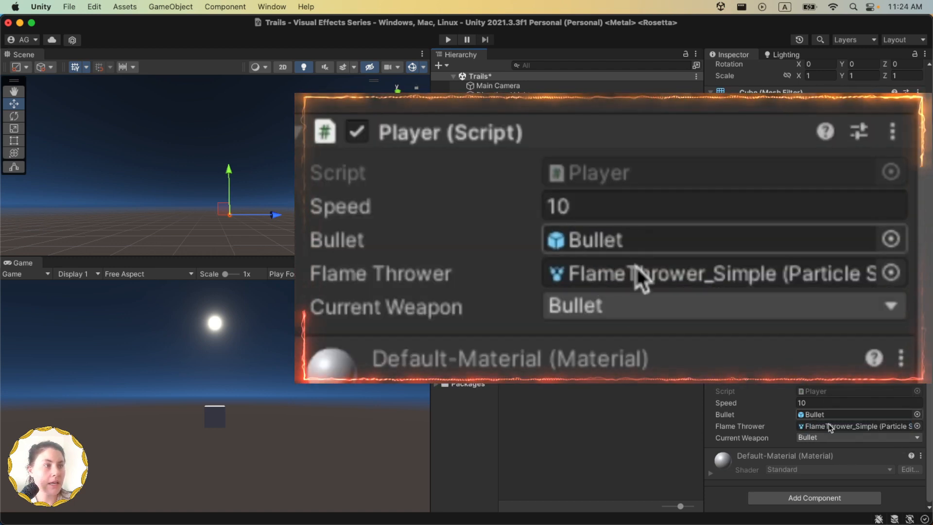
click(818, 436)
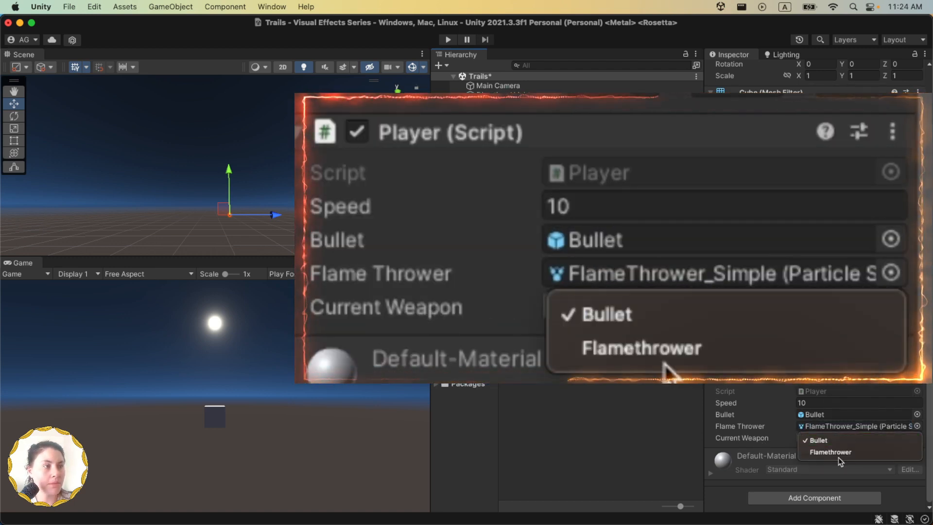
click(839, 452)
Play-test the scene by moving the cube around and firing the flamethrower, then exit Play mode
key(super+p)
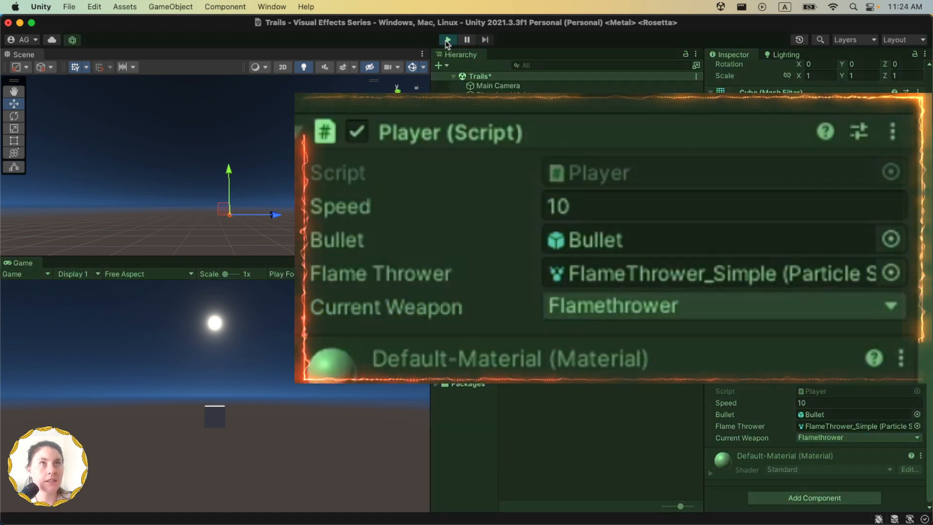
key(Right)
key(Down)
key(Left)
key(Up)
key(space)
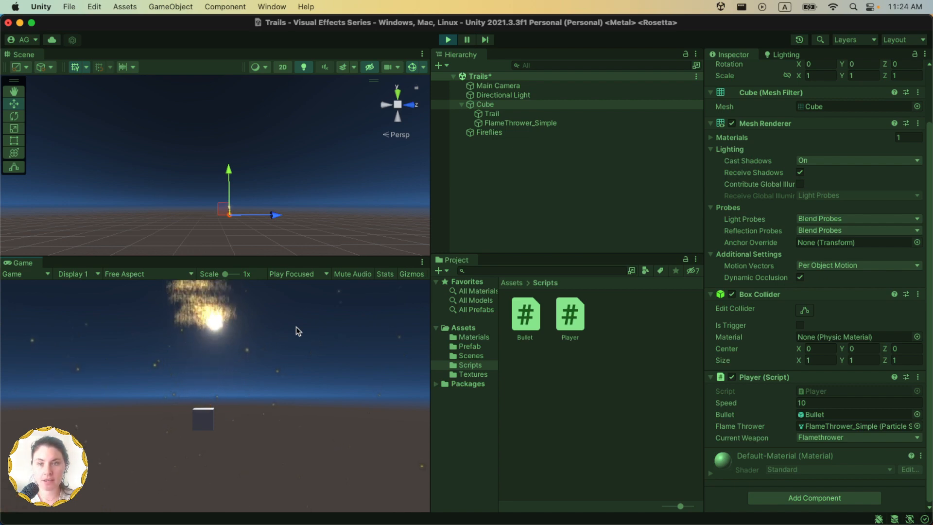
key(Right)
key(Down)
key(Left)
key(space)
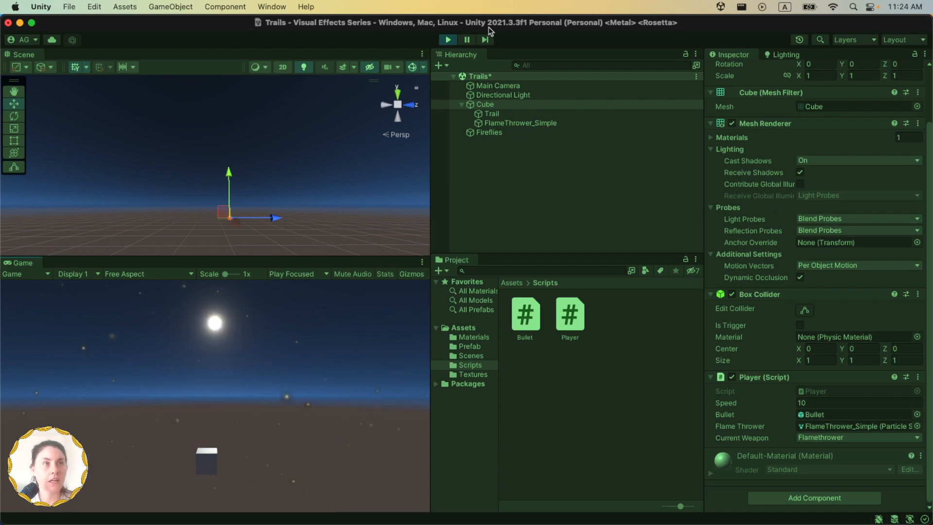
click(449, 40)
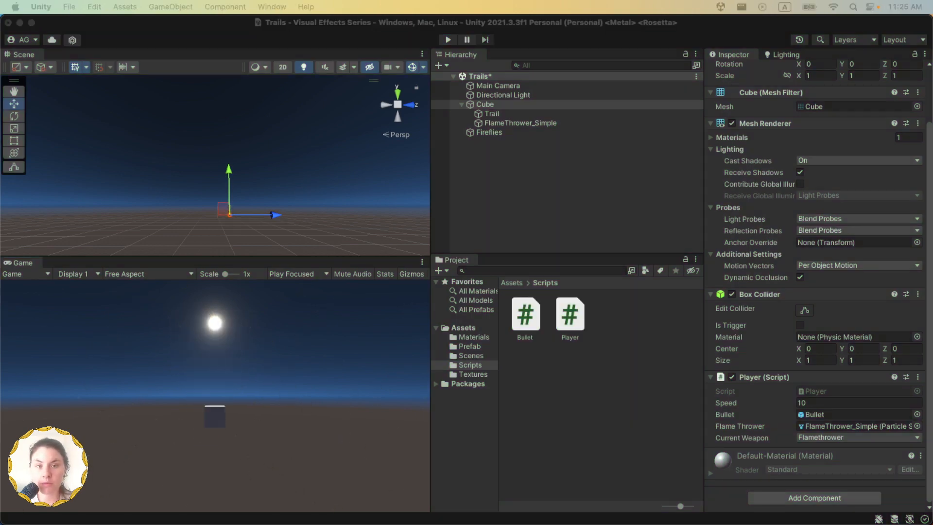